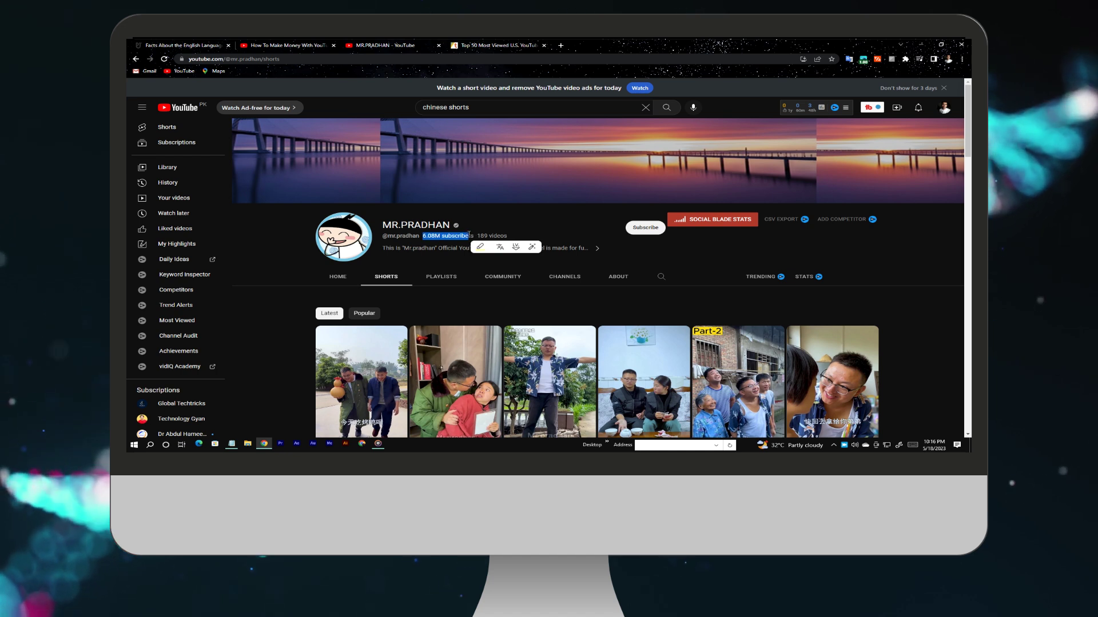
Check the MR.PRADHAN channel's join date in About, then return to its Shorts
left_click(611, 282)
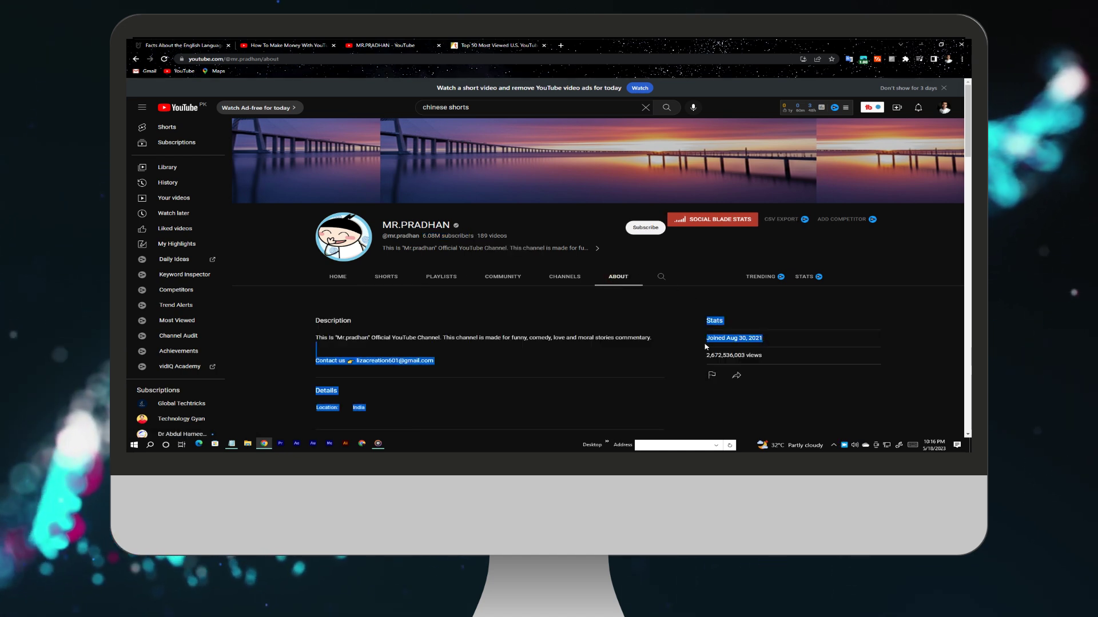
left_click_drag(763, 338, 709, 339)
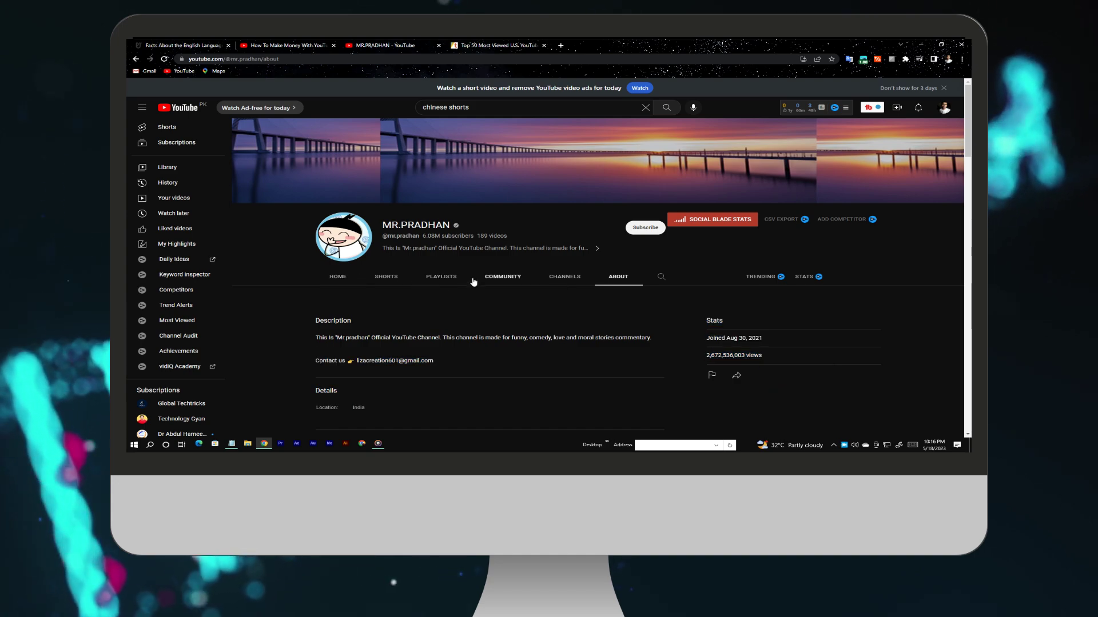
left_click(387, 278)
scroll(429, 374, "down", 5)
scroll(429, 374, "down", 5)
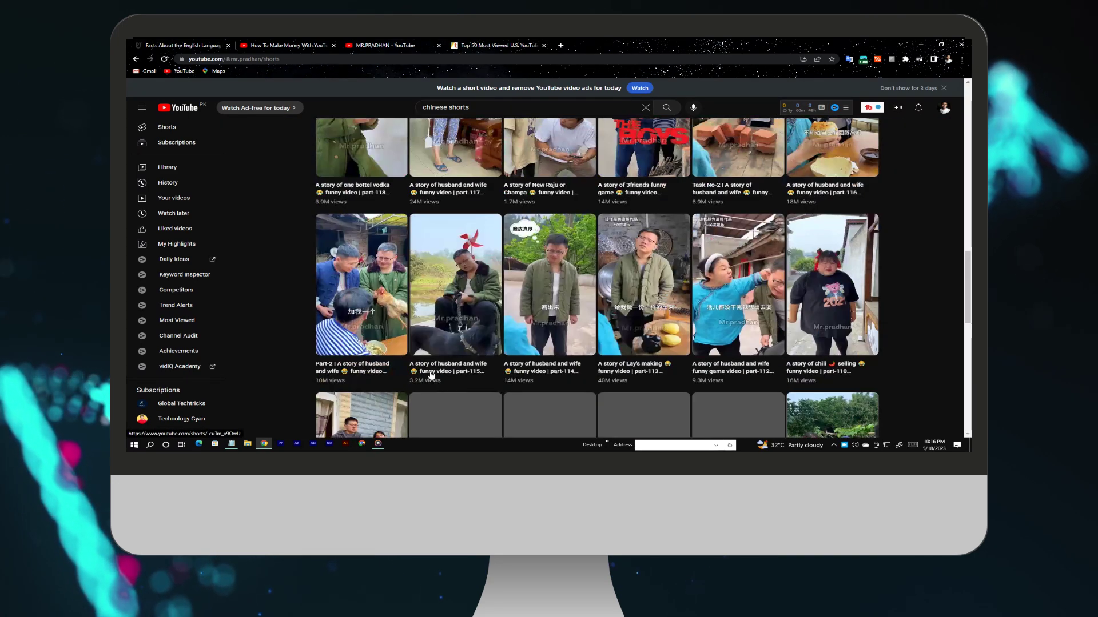
scroll(431, 375, "down", 3)
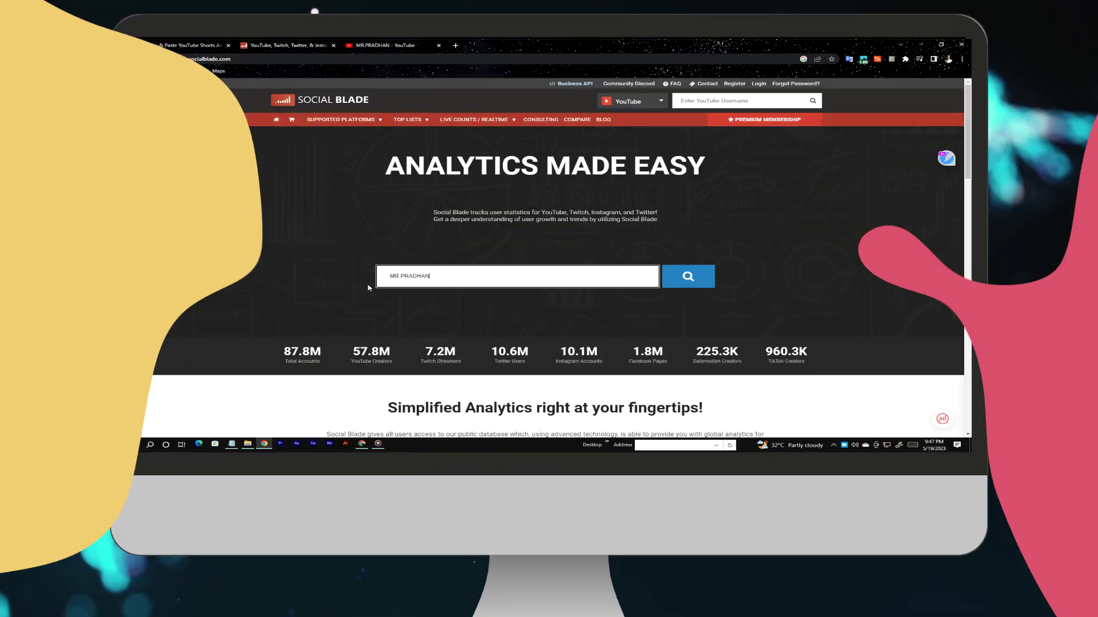
Look up MR.PRADHAN on Social Blade and highlight its country rank and 30-day views
key("Return")
left_click(339, 171)
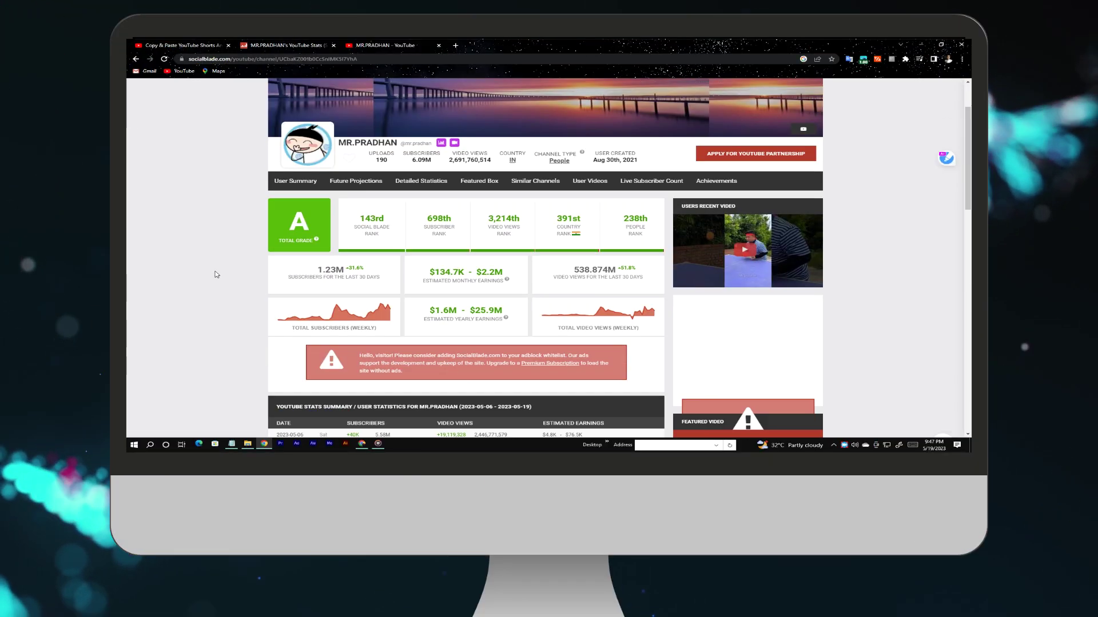
left_click_drag(557, 217, 581, 236)
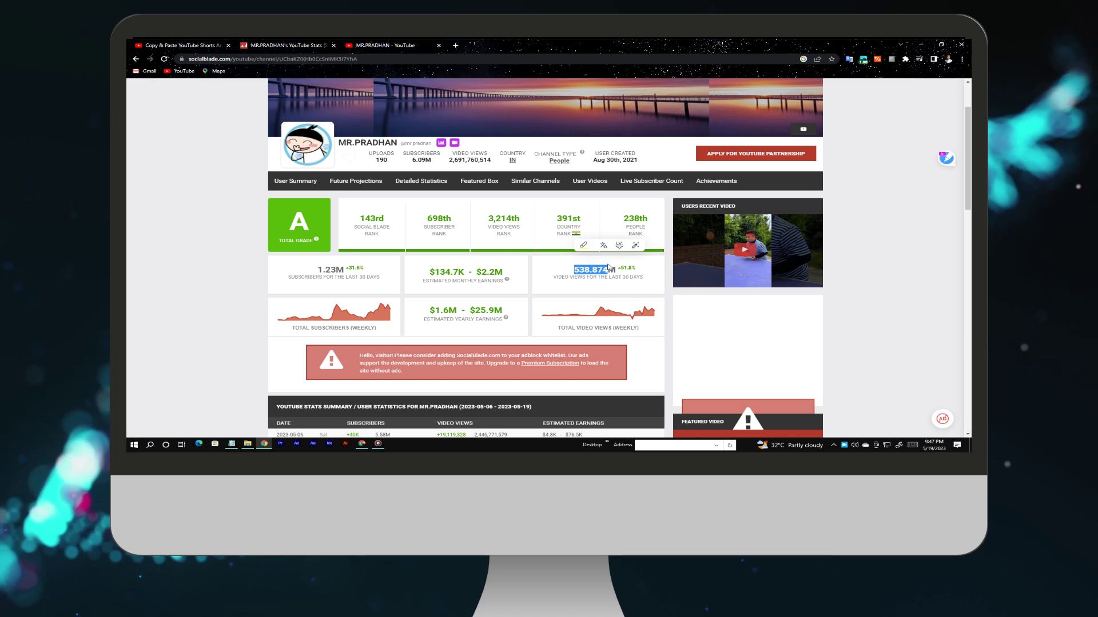
left_click_drag(553, 277, 610, 279)
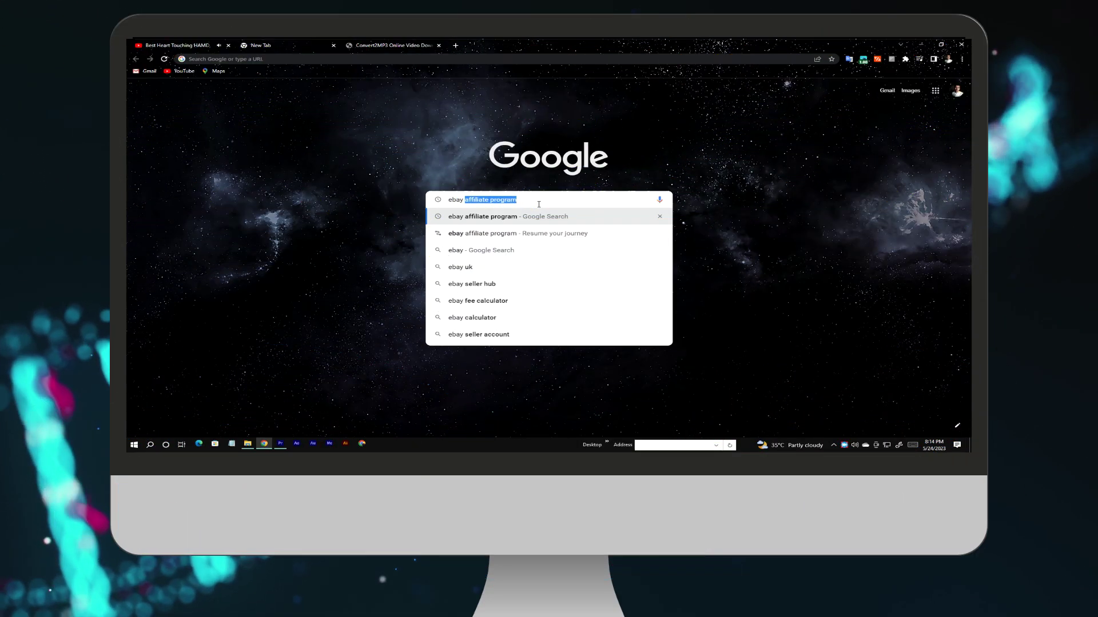
Open the top cat video on the pollyysworld TikTok profile
key("Return")
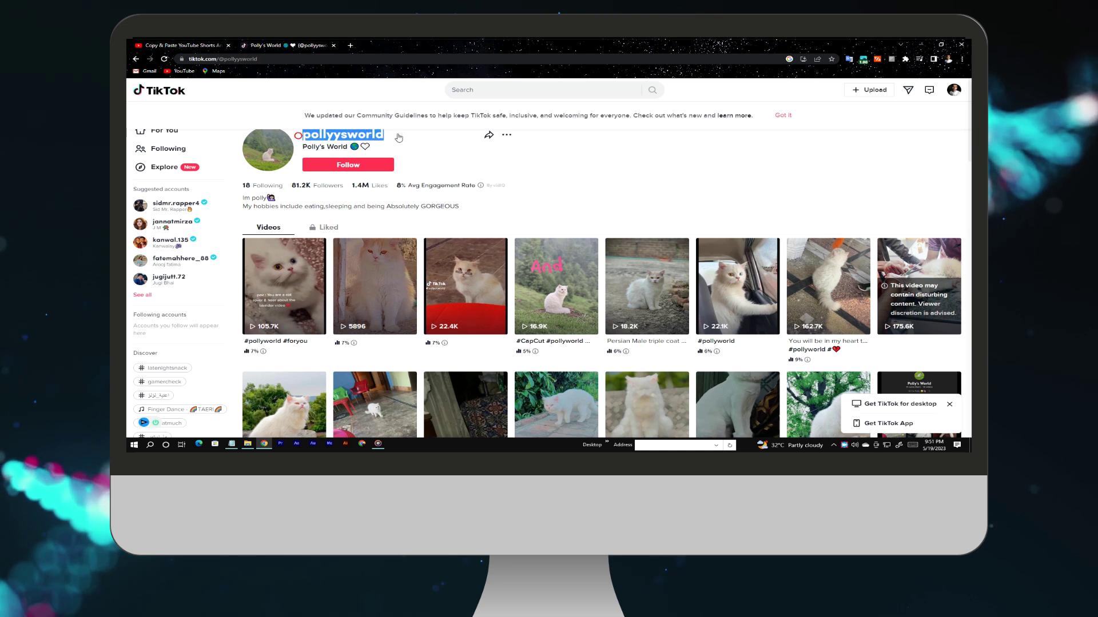
left_click(610, 161)
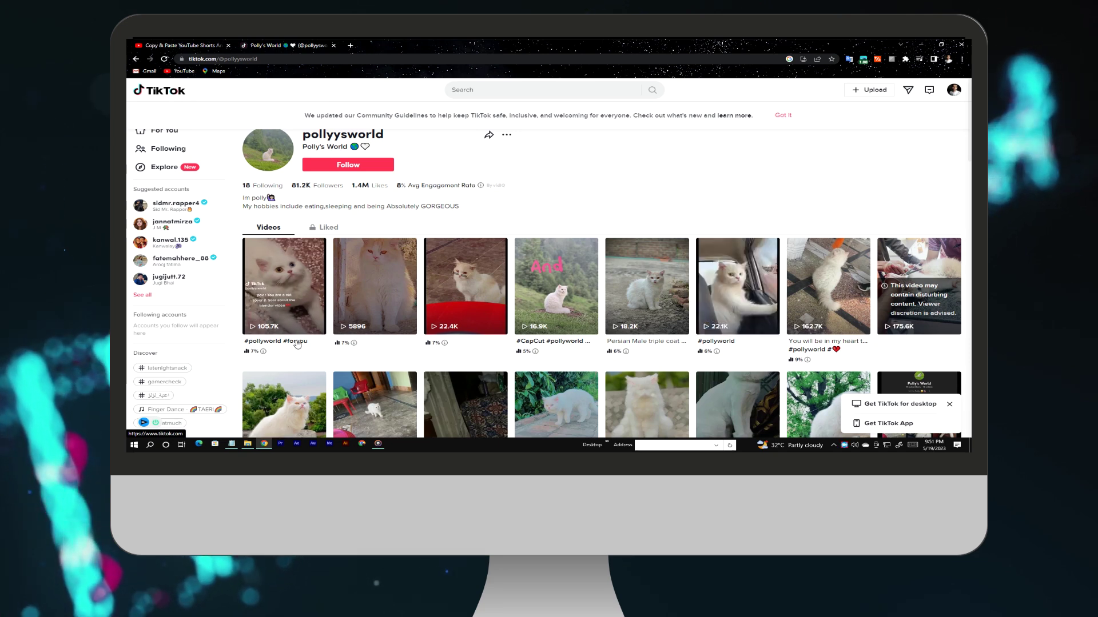
scroll(298, 346, "down", 1)
scroll(459, 408, "down", 2)
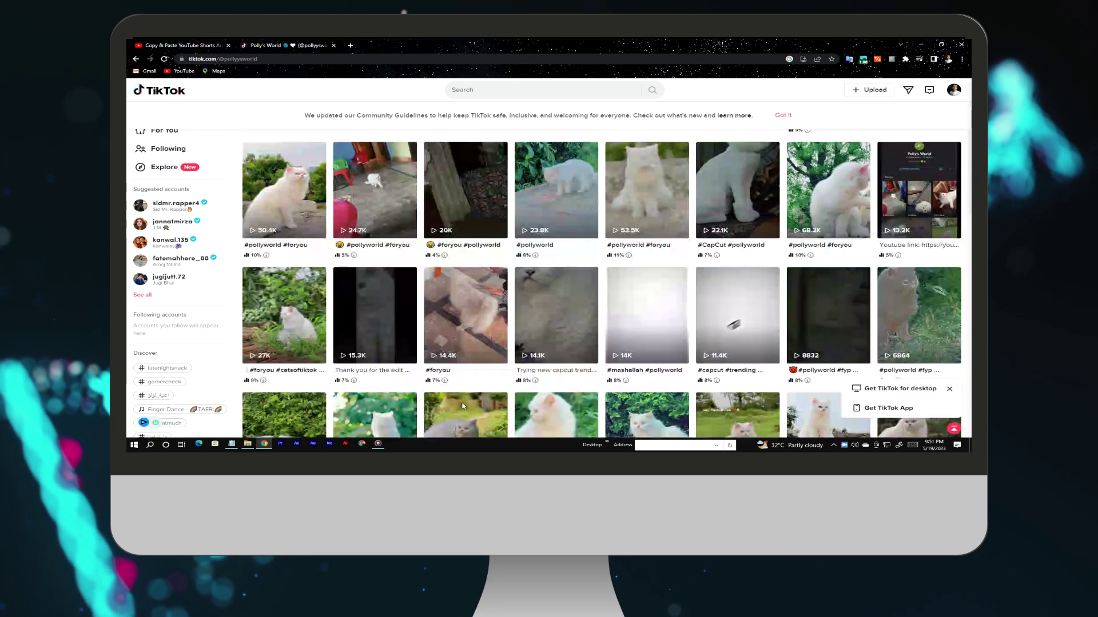
scroll(281, 328, "up", 3)
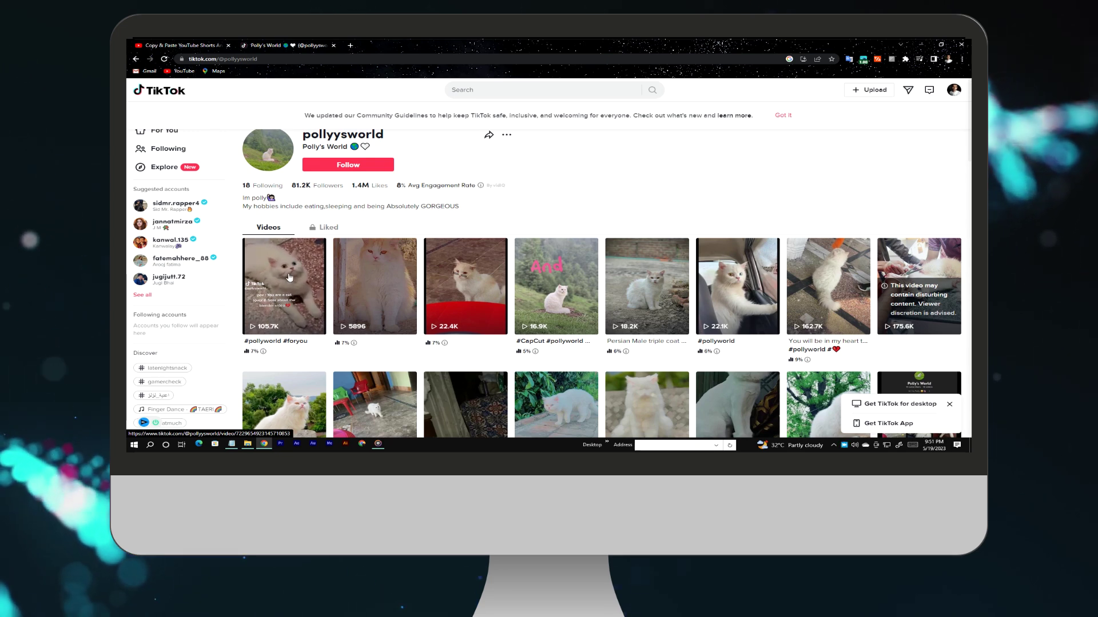
left_click(306, 312)
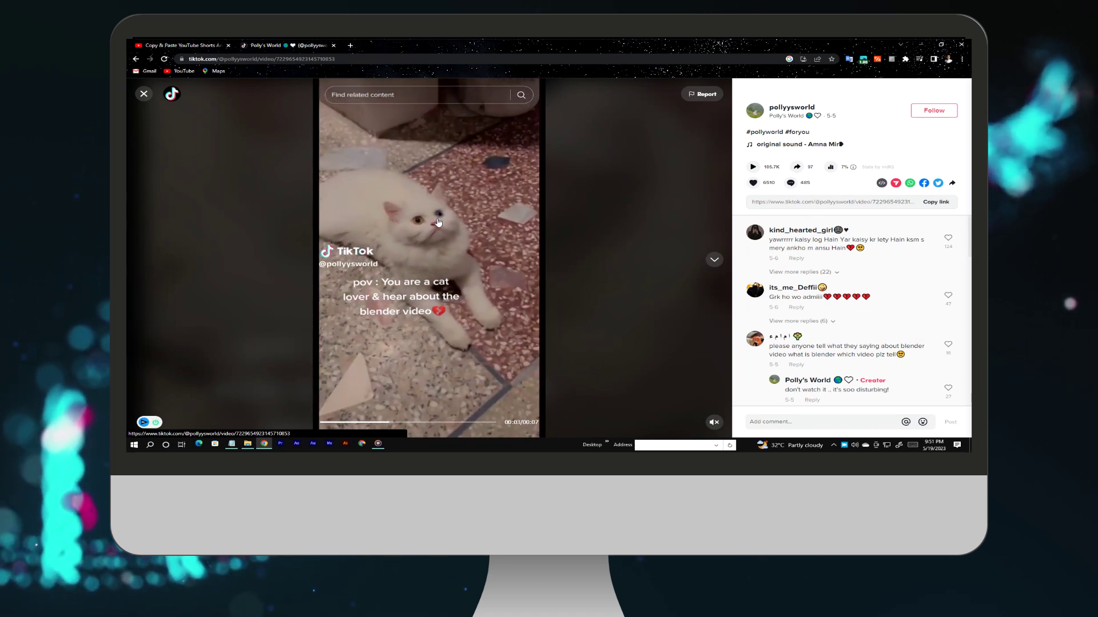
Pause the pollyysworld cat video and copy its TikTok share link
left_click(438, 223)
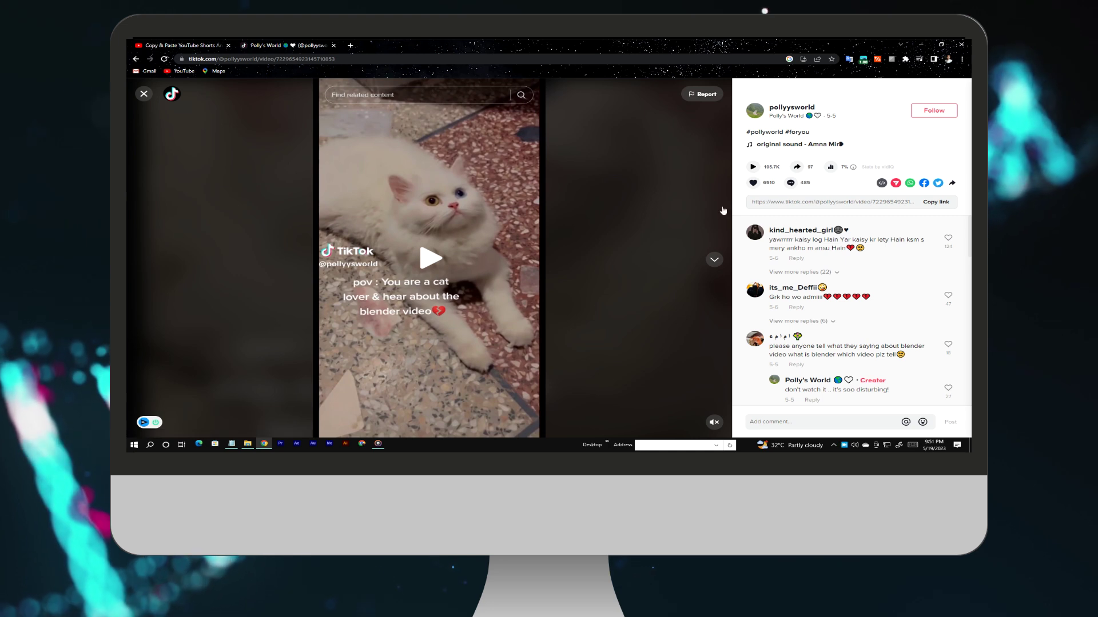
left_click(933, 204)
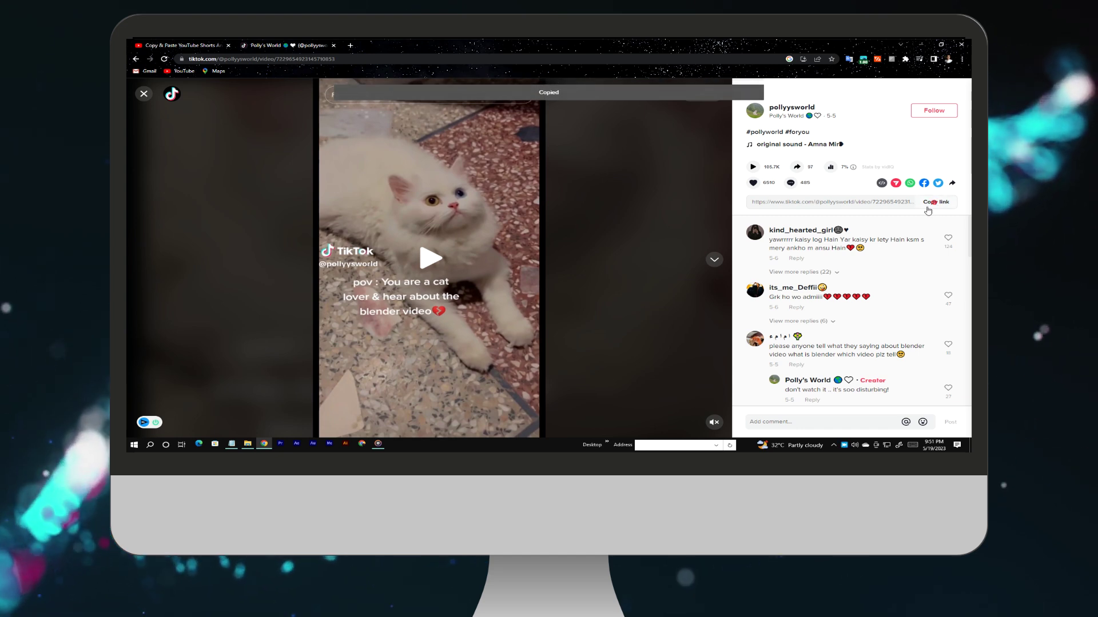
In a new tab, search Google for 'download tiktok video' and open snaptik.app
left_click(349, 47)
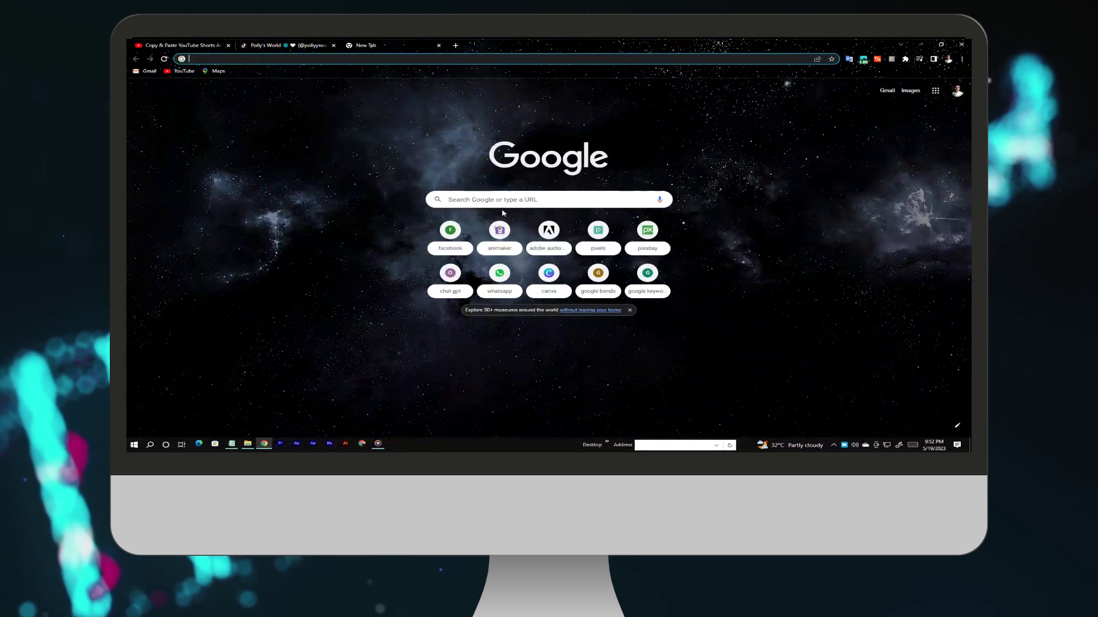
left_click(509, 203)
type("down")
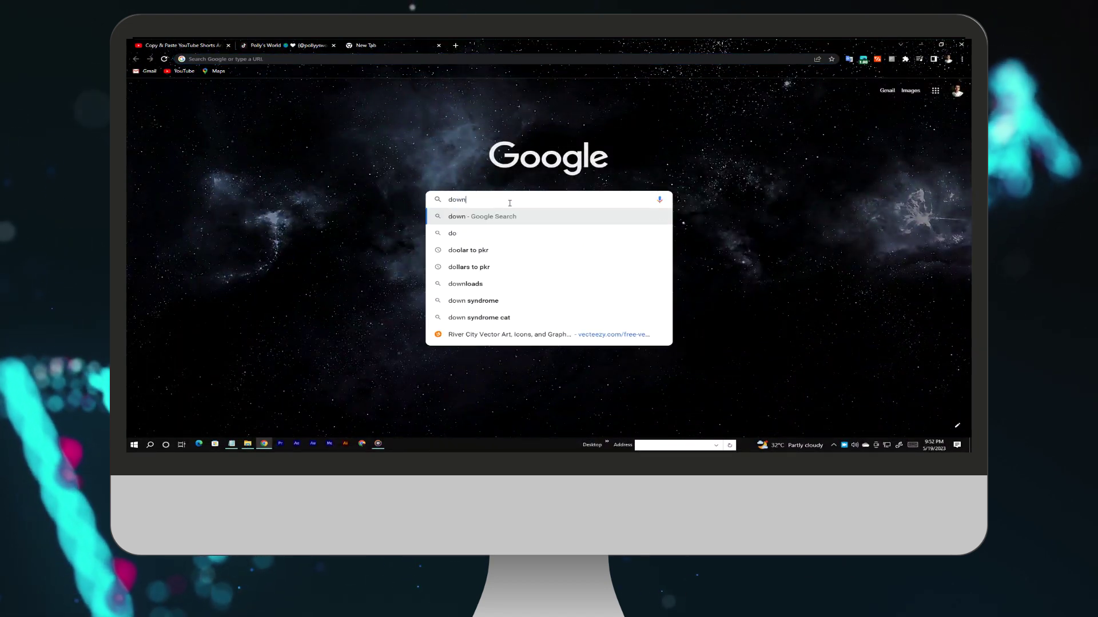
type("load tiktok video")
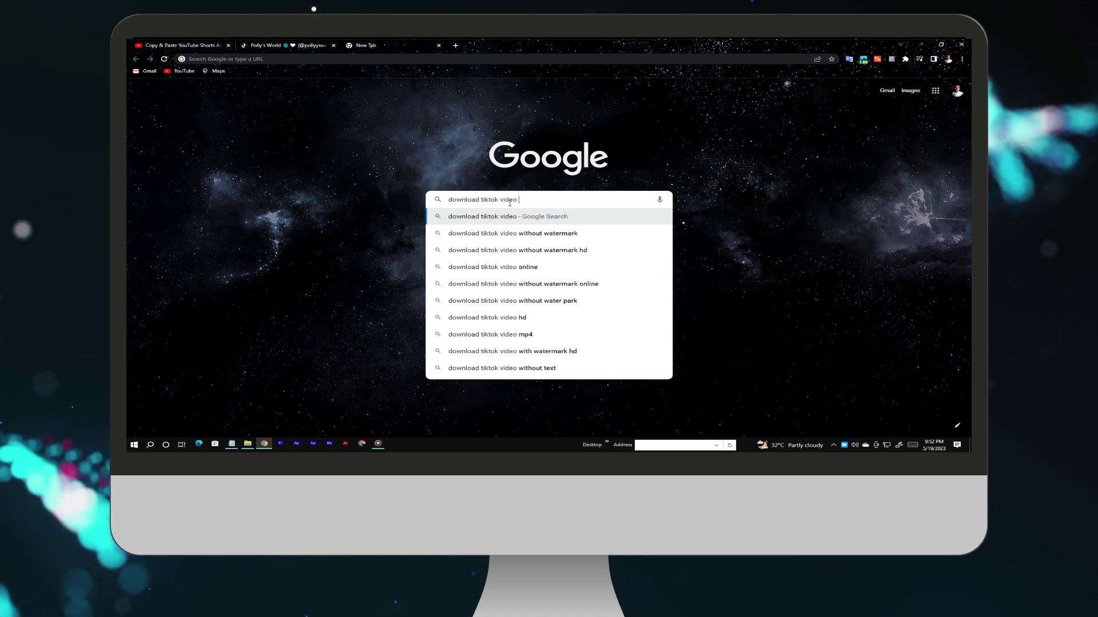
type("wi")
key("Return")
left_click(309, 178)
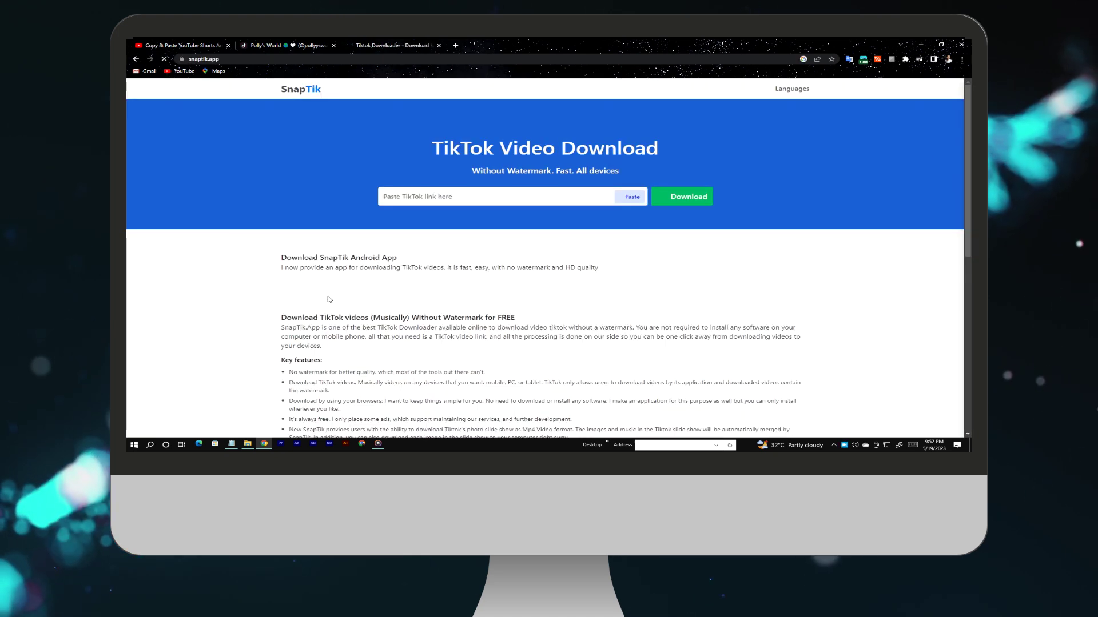
Paste the copied TikTok link into SnapTik and download the cat video MP4
right_click(434, 201)
left_click(464, 261)
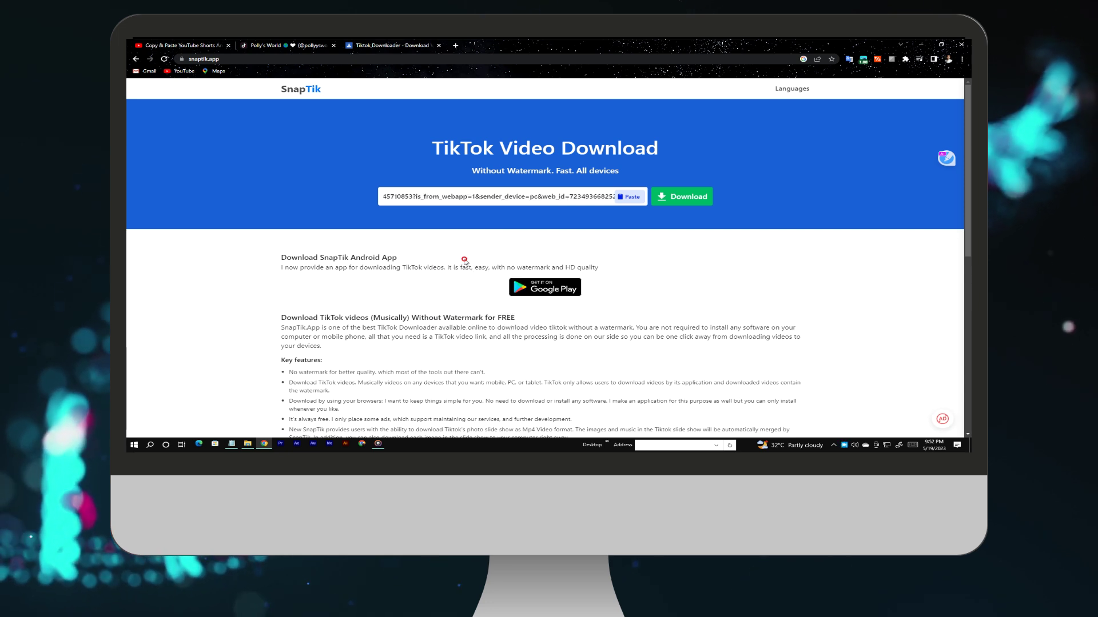
left_click(679, 200)
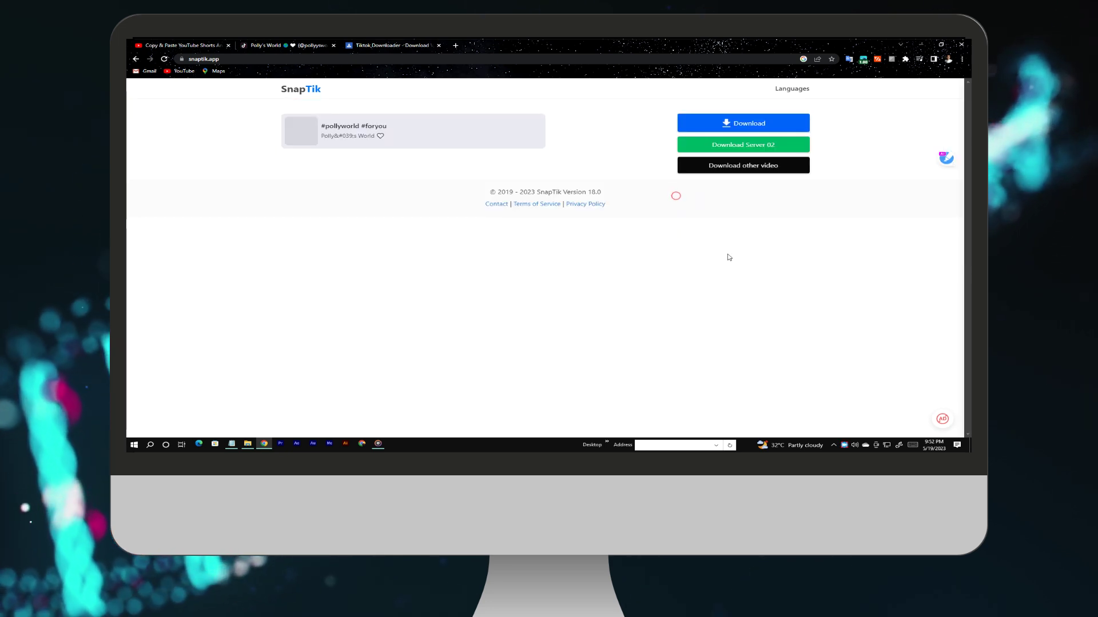
left_click(728, 129)
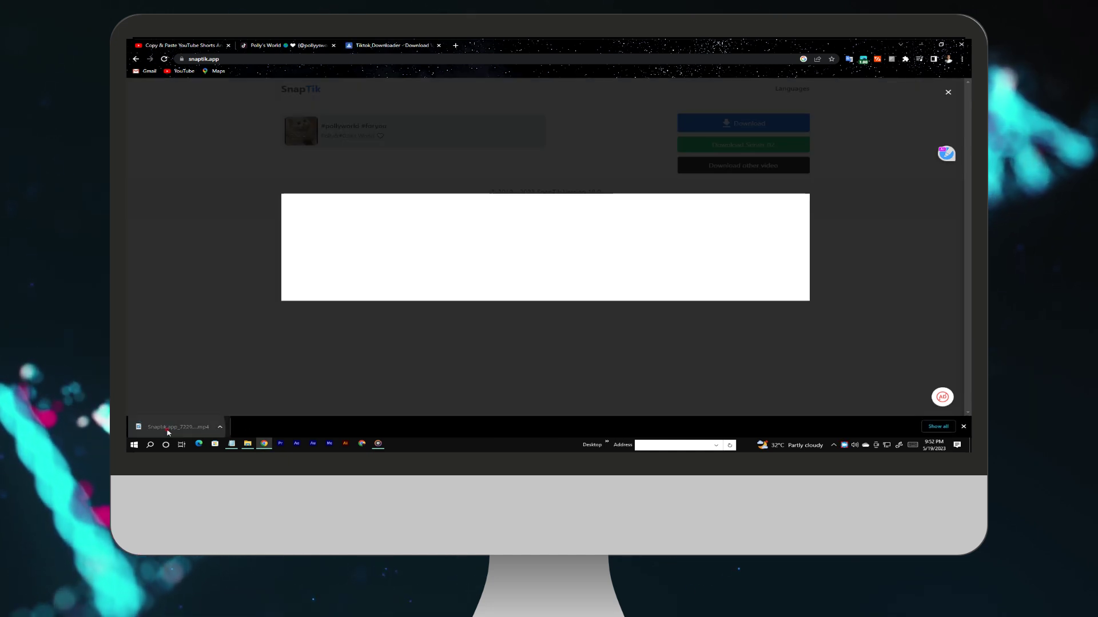
Play the downloaded cat video muted from the beginning
left_click(168, 430)
mouse_move(218, 357)
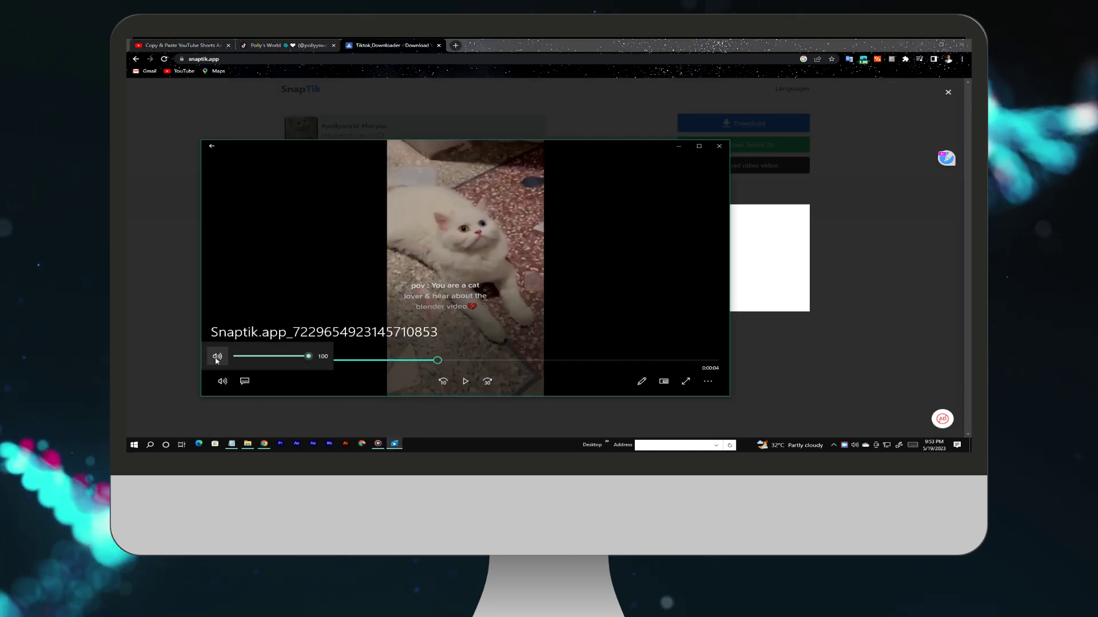
left_click(216, 358)
left_click(216, 362)
left_click(464, 381)
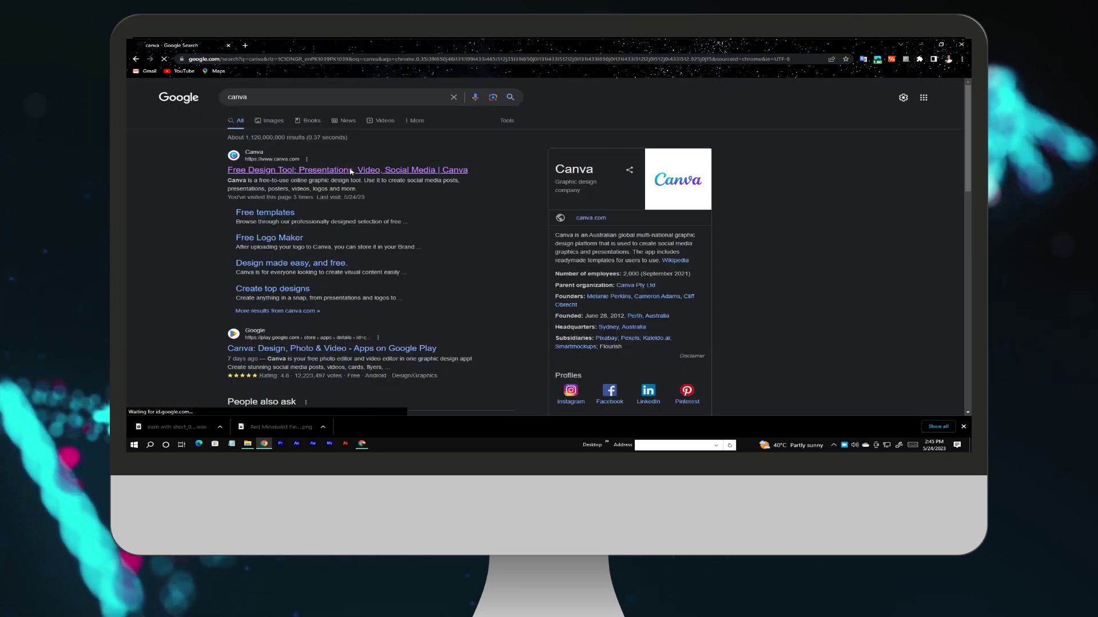
Open canva.com from Google, search 'mobile video' templates, and customize the Commercial Event template
left_click(350, 172)
left_click(568, 157)
type("mobile video")
key("Return")
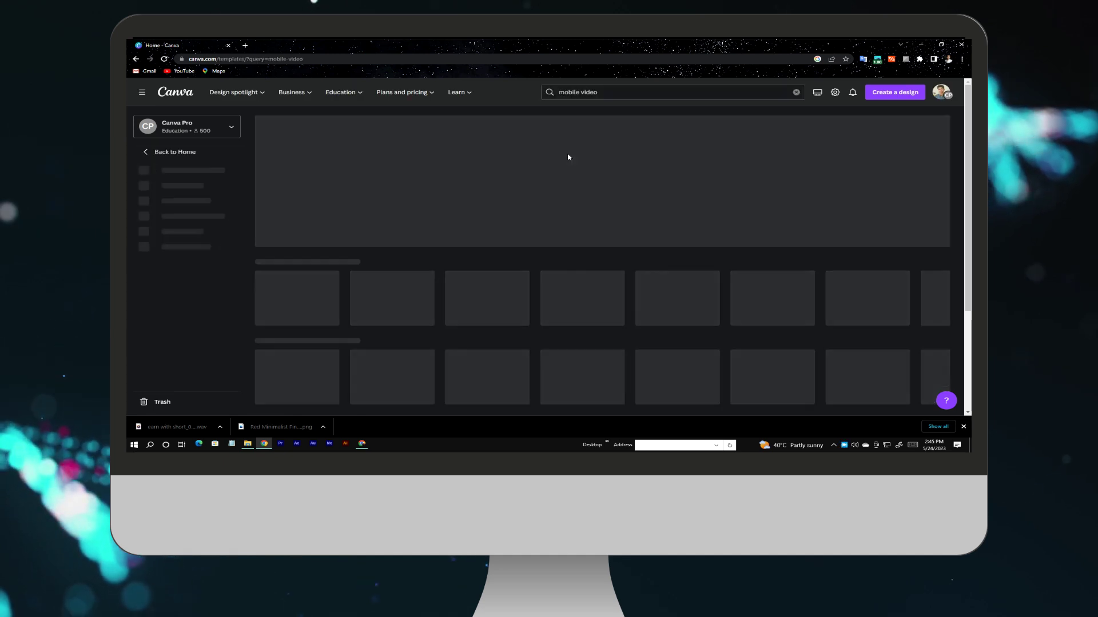
left_click(555, 307)
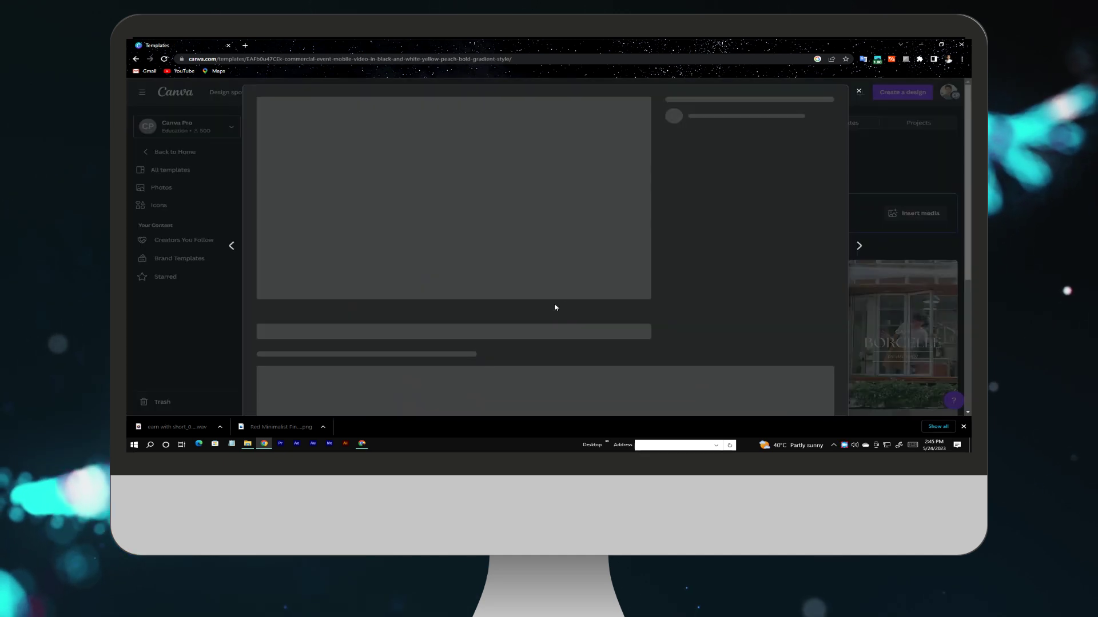
left_click(736, 167)
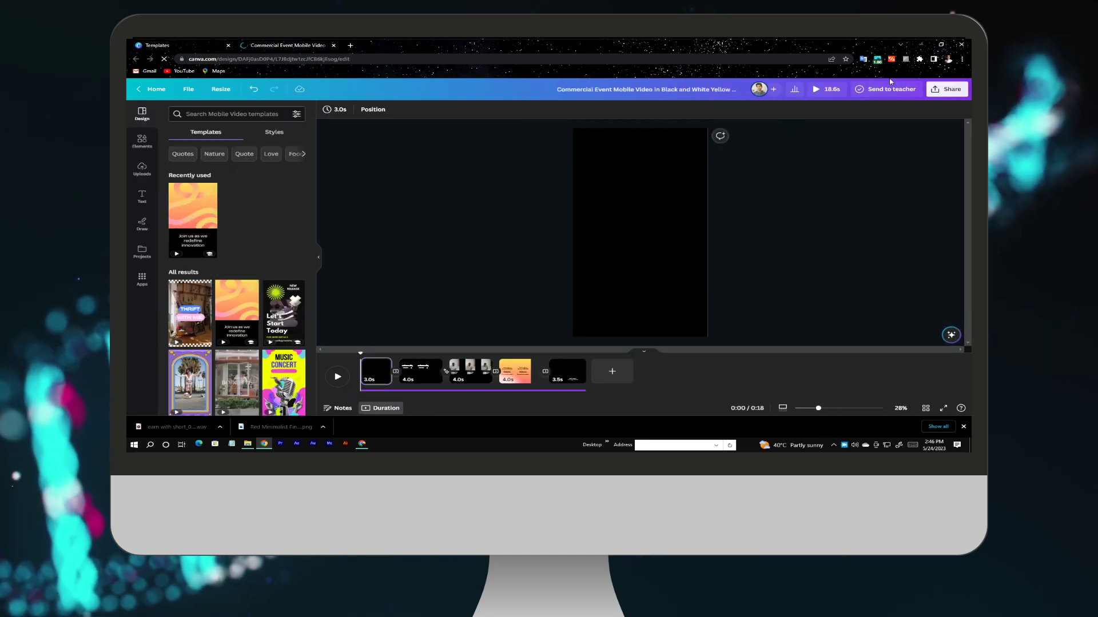
Upload the SnapTik cat video from Downloads and add it to the first scene
left_click(142, 168)
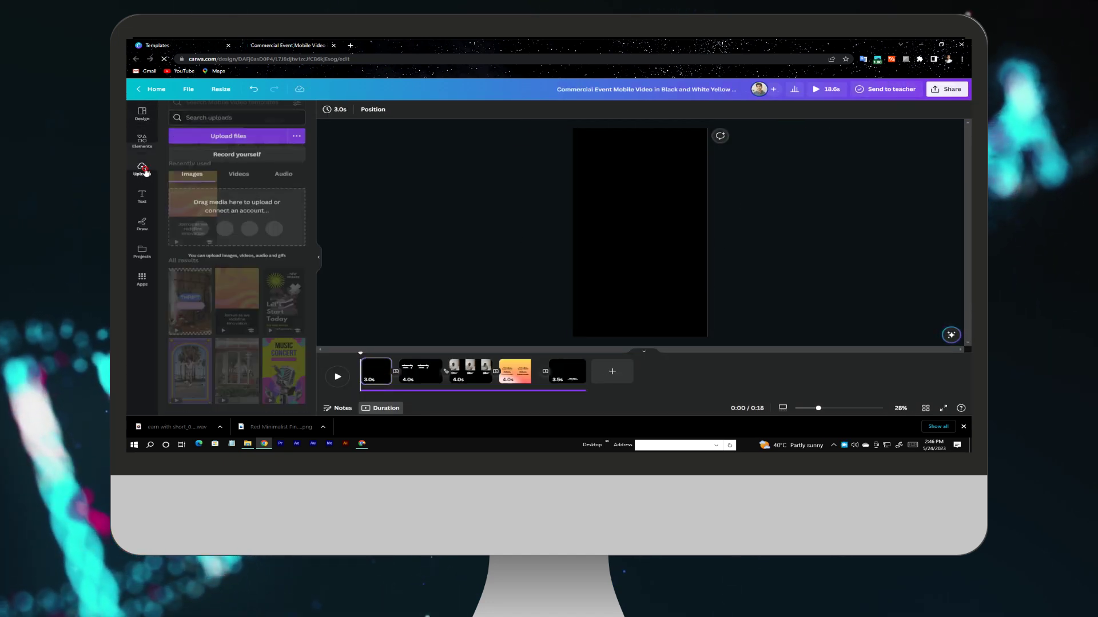
left_click(230, 131)
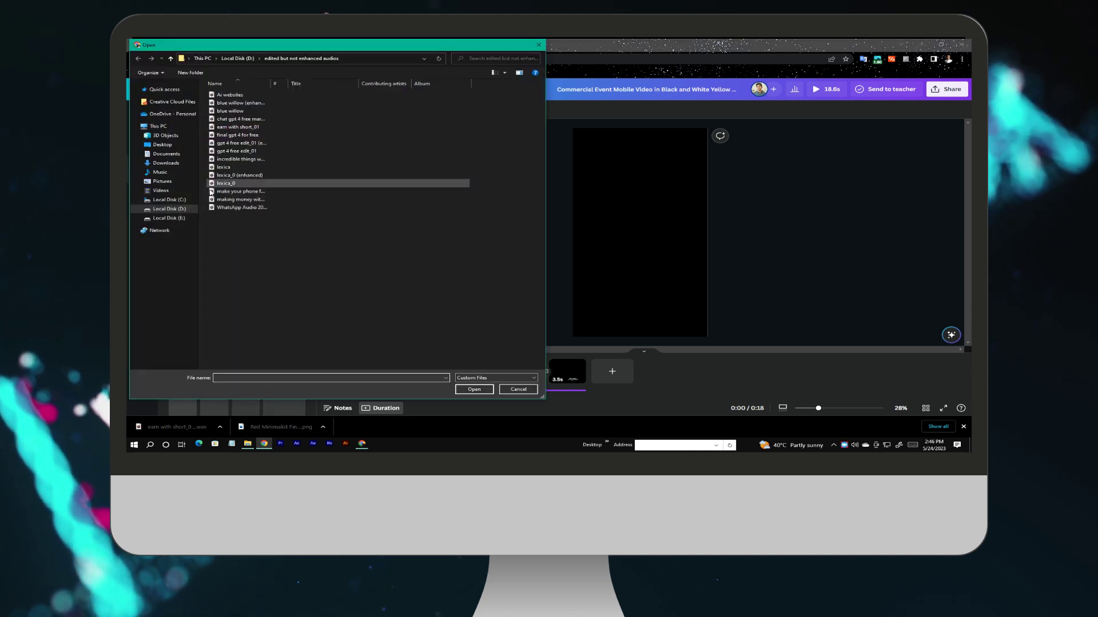
left_click(166, 163)
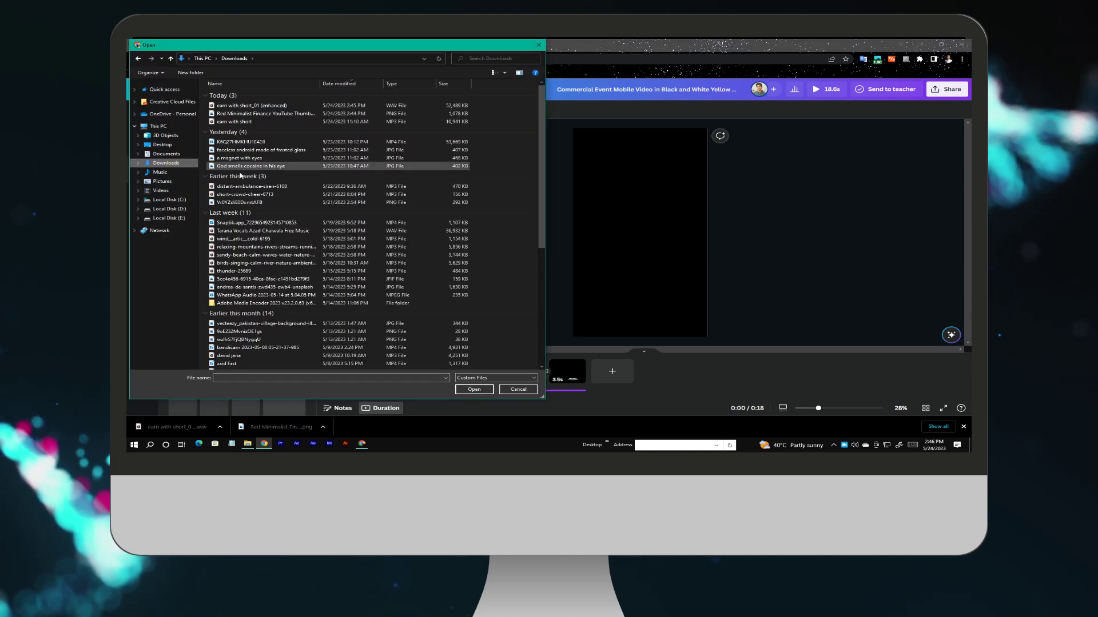
double_click(284, 223)
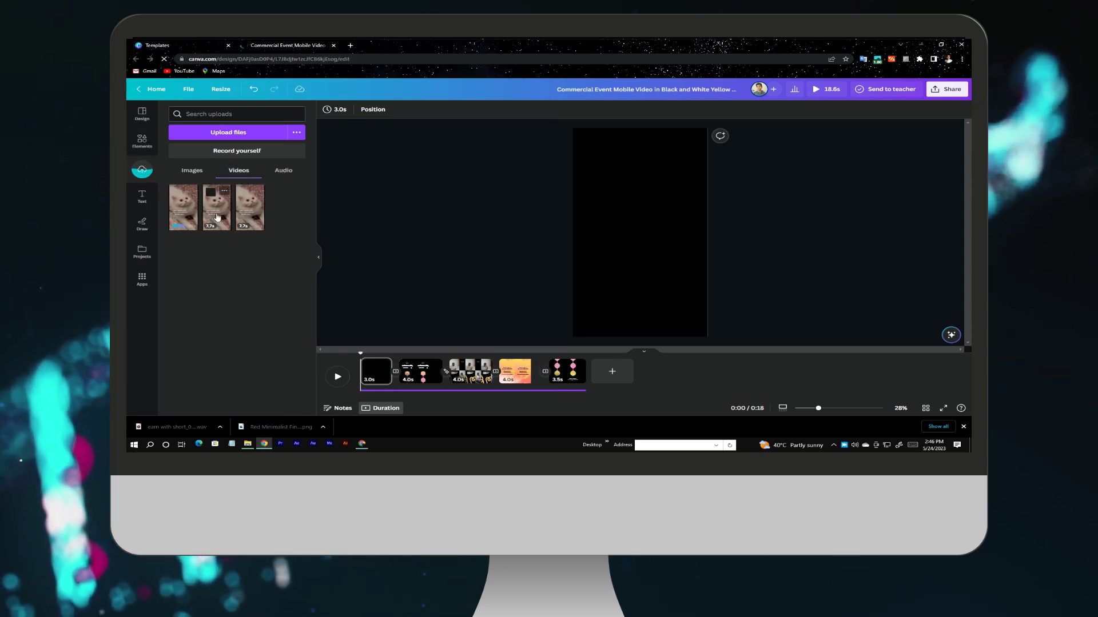
left_click(218, 216)
Drag the cat video's corners until it fills the vertical page
left_click(319, 256)
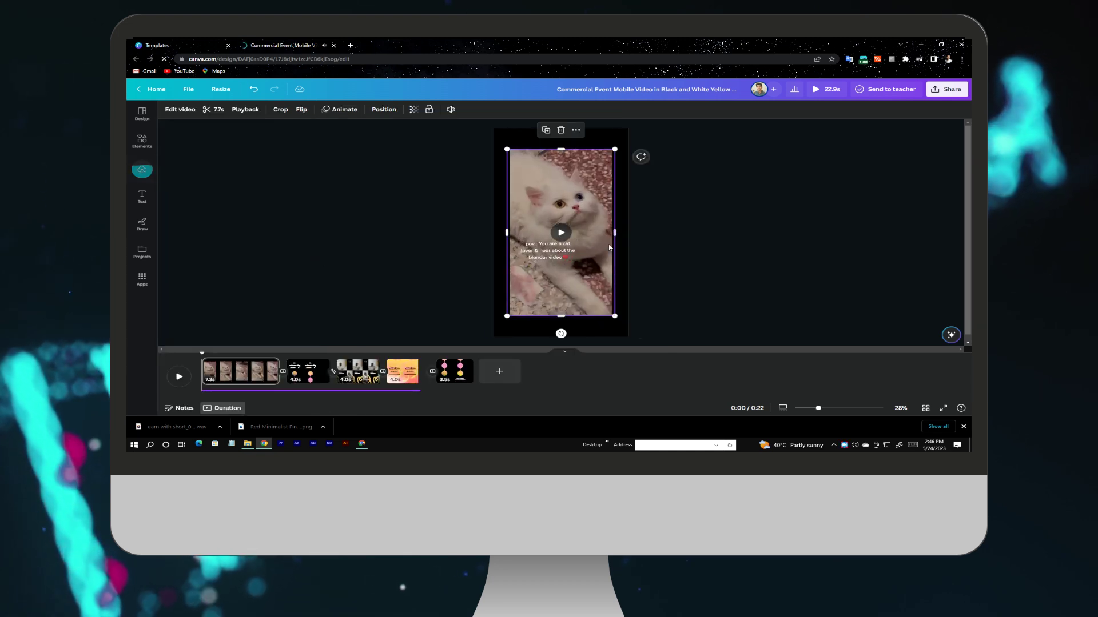
left_click_drag(614, 232, 635, 245)
left_click_drag(569, 140, 574, 127)
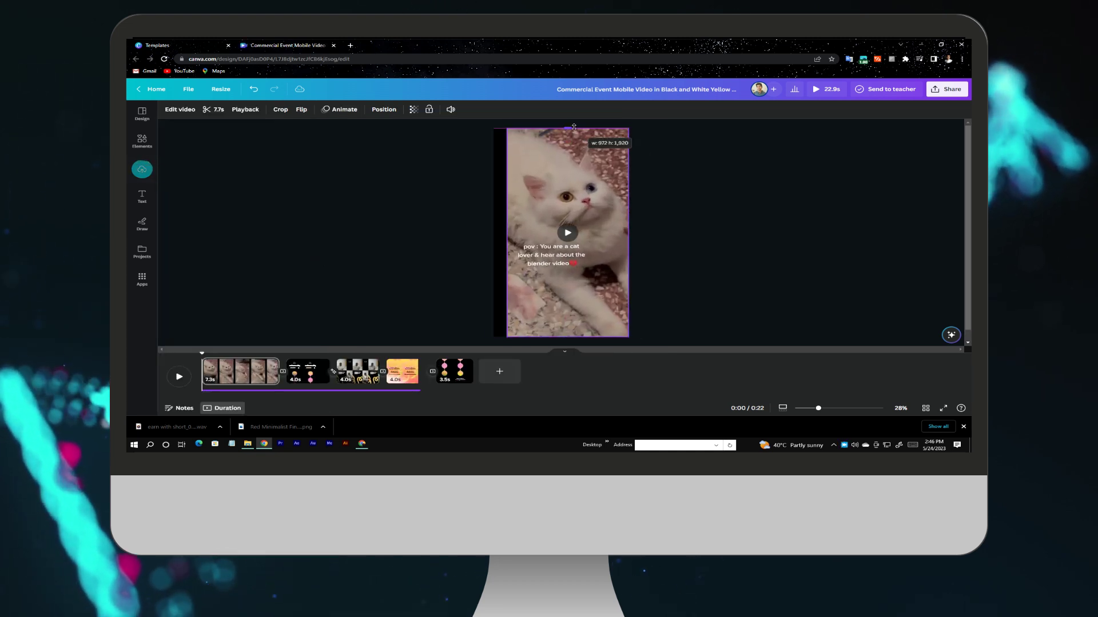
left_click(483, 241)
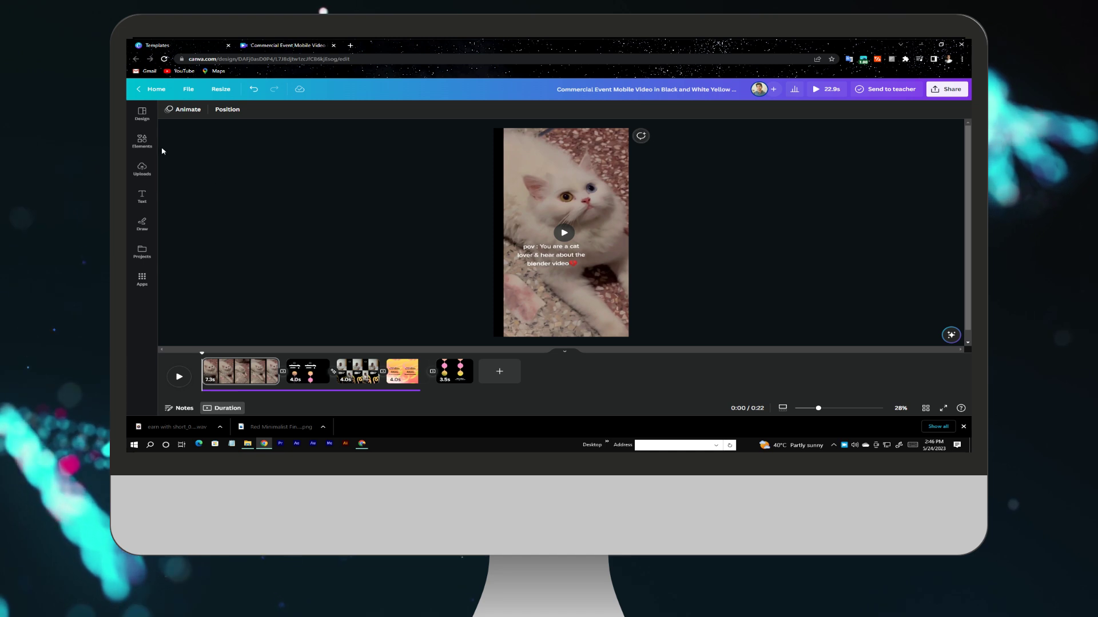
Stretch a white square bar across the top and place a duplicate at the bottom
left_click(142, 142)
left_click(208, 177)
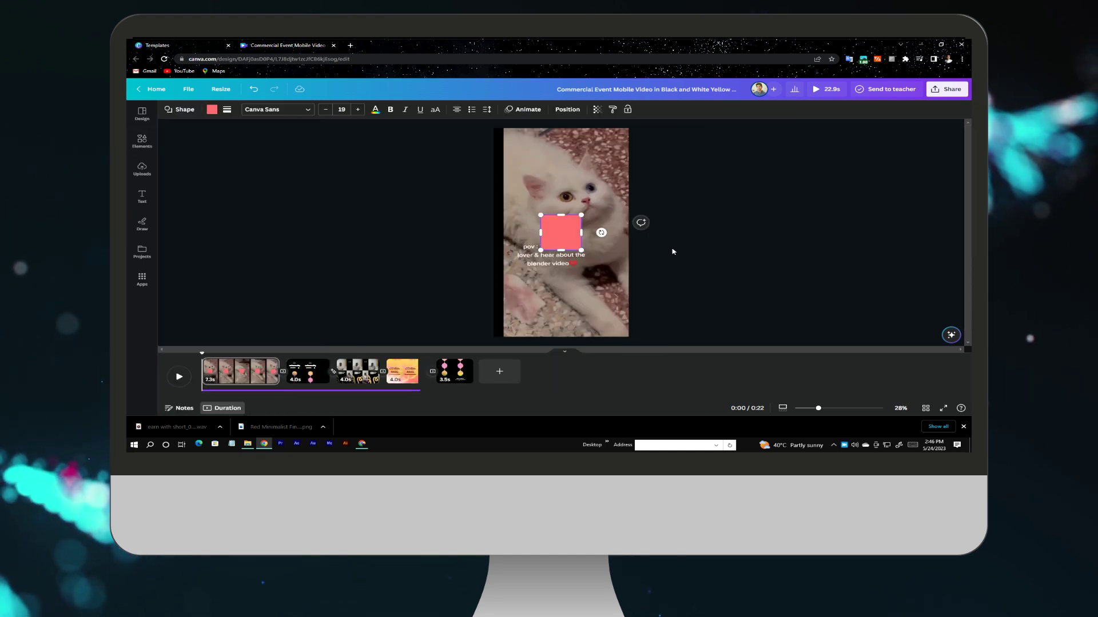
mouse_move(560, 232)
left_mouse_down()
mouse_move(514, 140)
mouse_move(639, 138)
left_mouse_up()
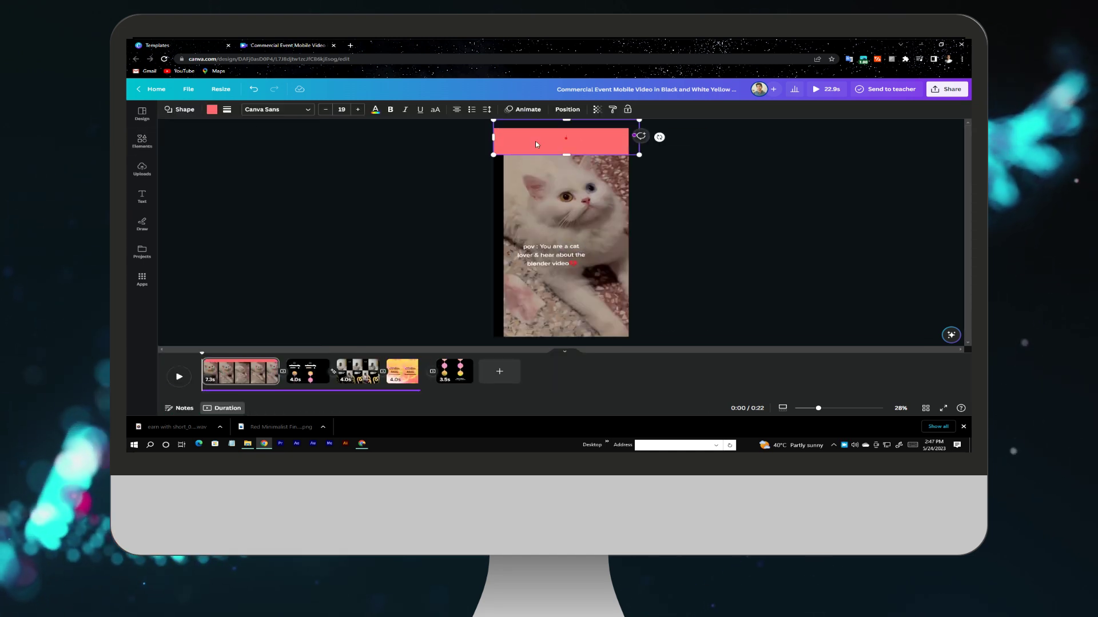
left_click(212, 109)
left_click(248, 176)
key("ctrl+d")
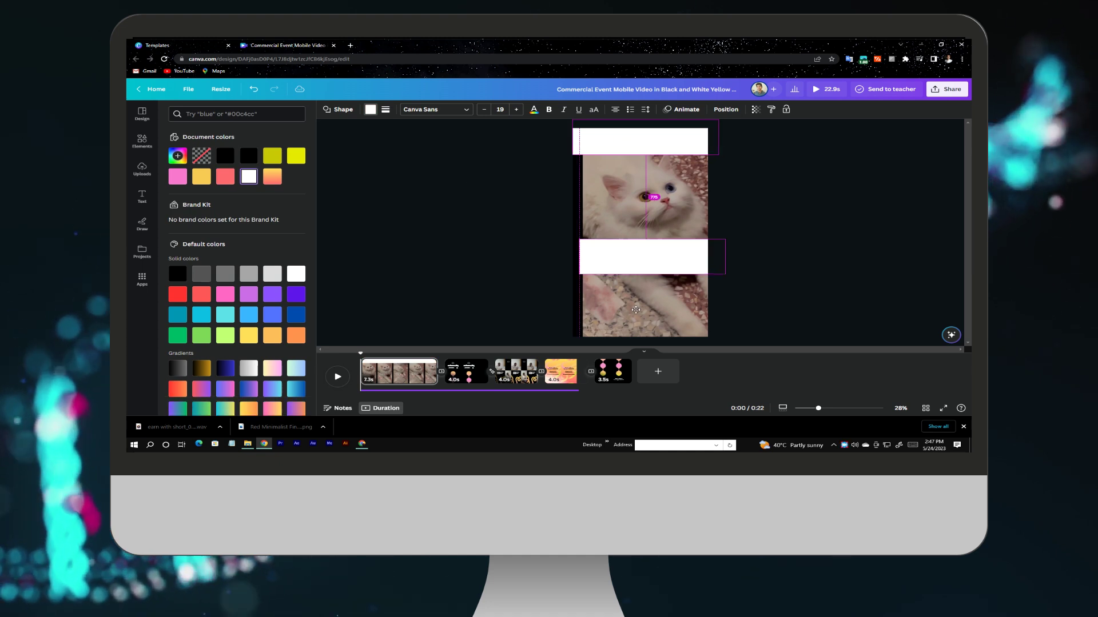
left_click_drag(639, 159, 639, 324)
mouse_move(562, 232)
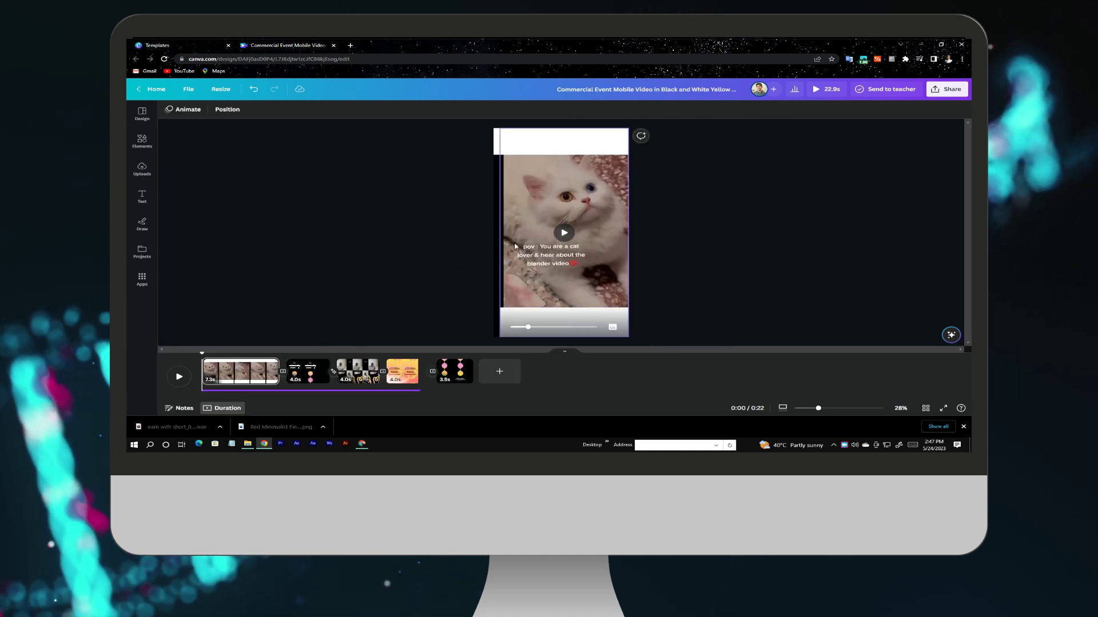
Check the layering of the cat video and the two white bars
left_click(494, 249)
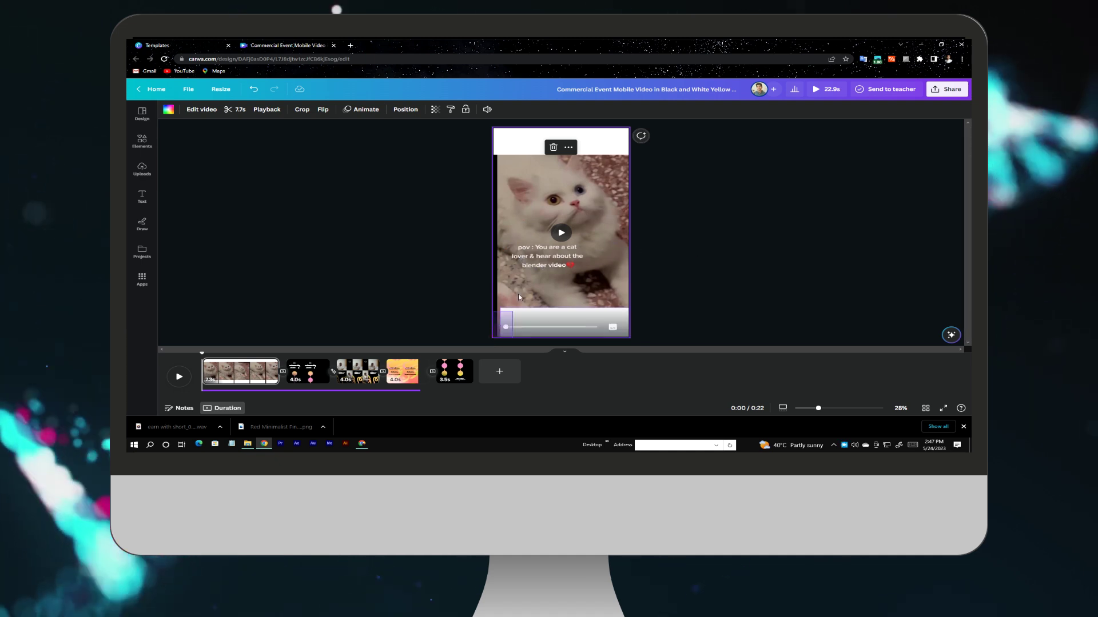
left_click(556, 200)
left_click(562, 321)
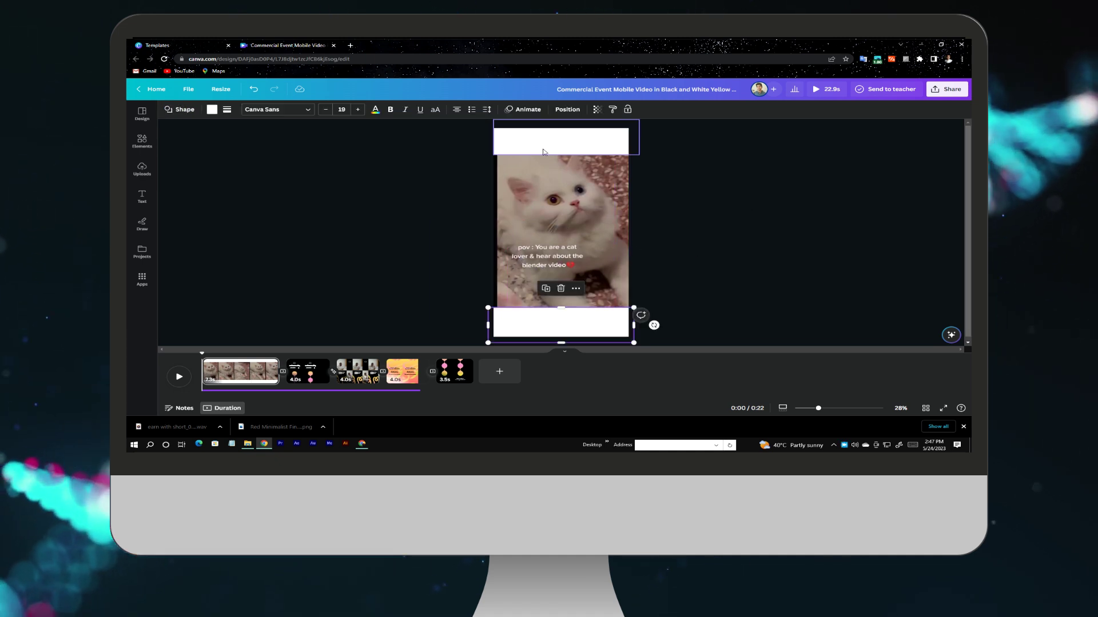
left_click(591, 144)
left_click(561, 226)
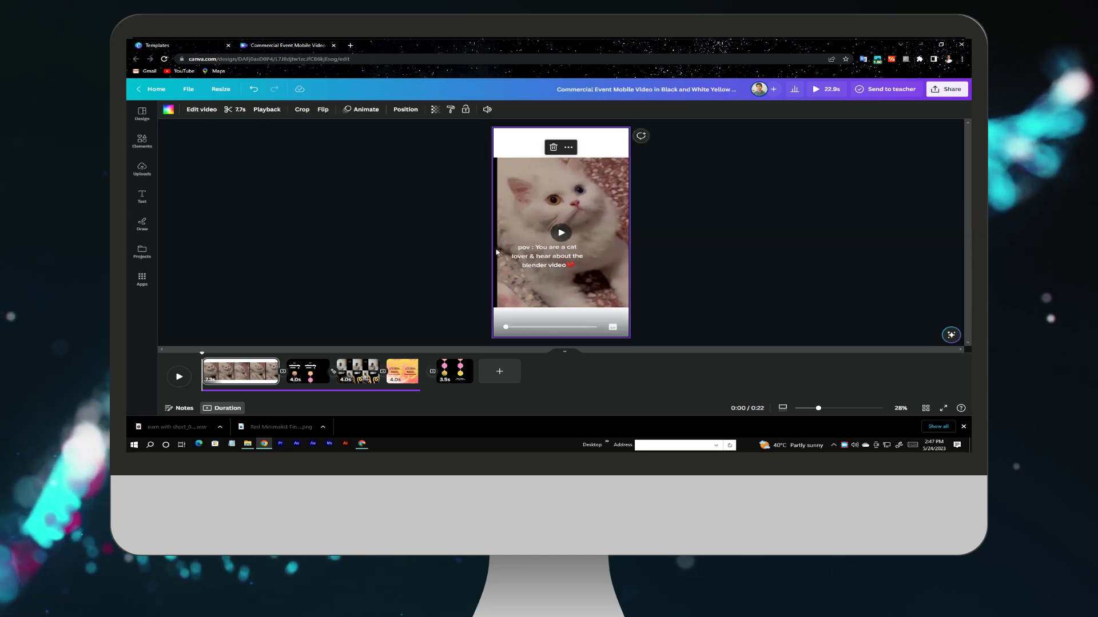
left_click(223, 189)
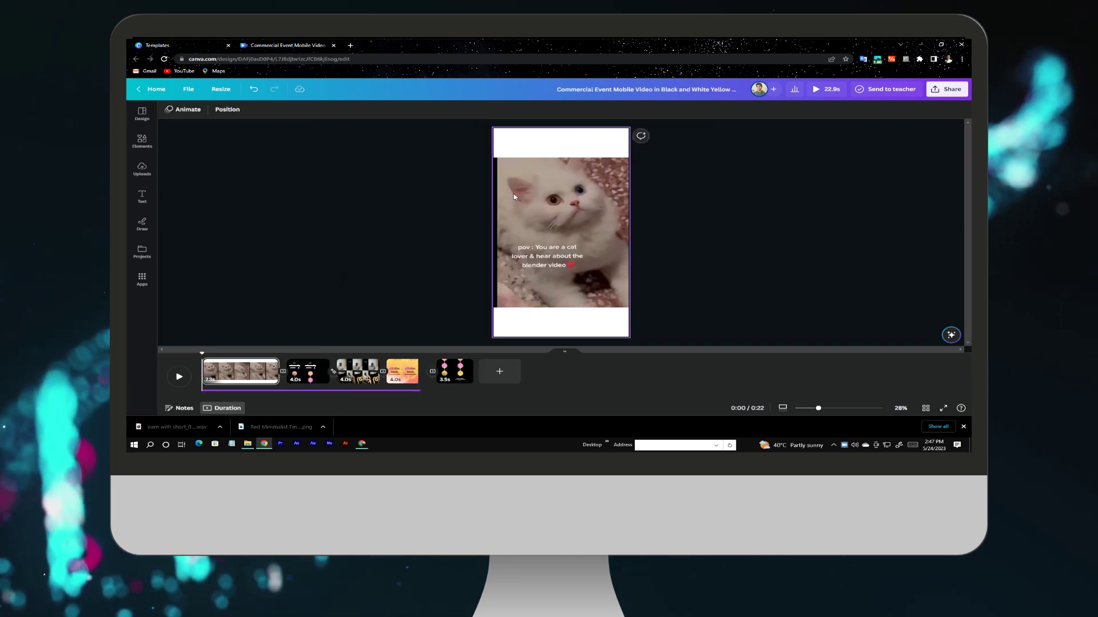
left_click(561, 225)
left_click(697, 236)
Add a heading reading 'how funny it is !!' on the top white bar
left_click(143, 195)
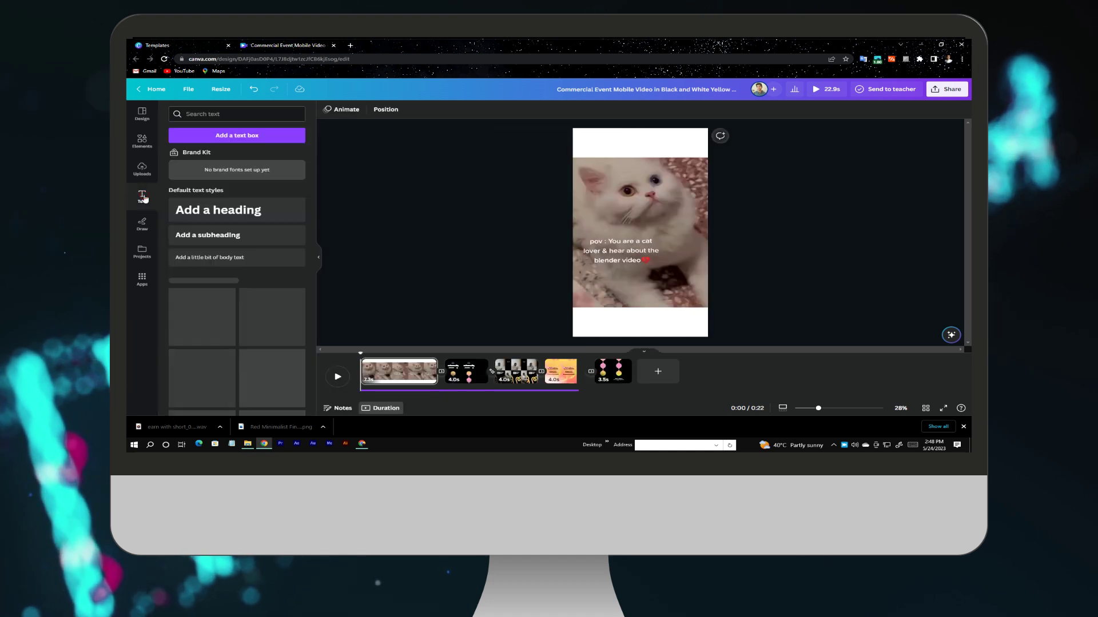
left_click(189, 211)
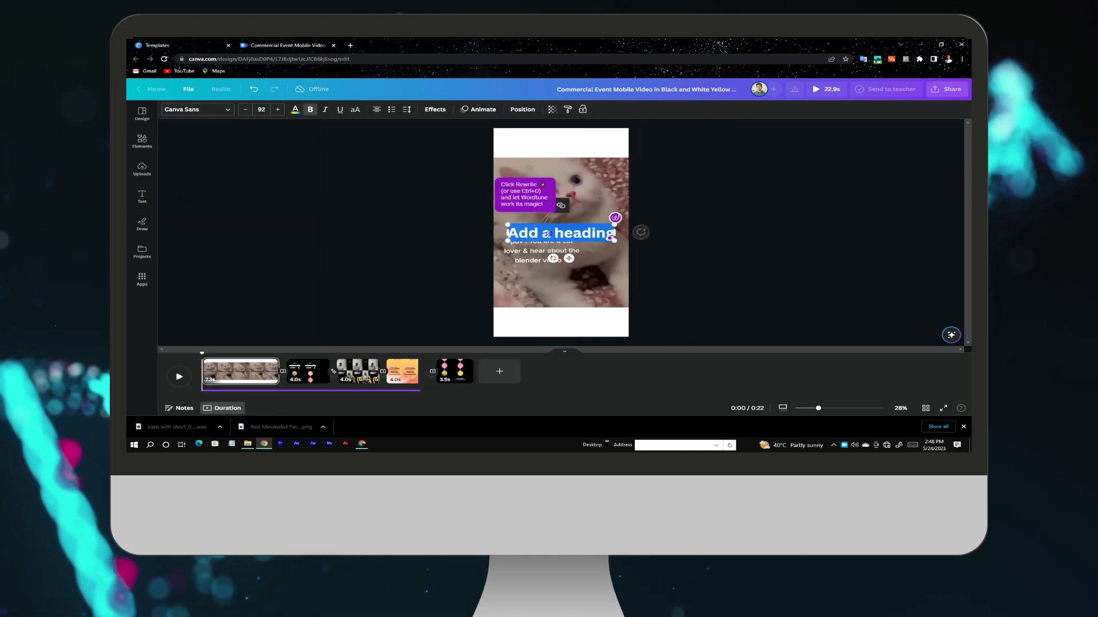
type("how funny it is !!")
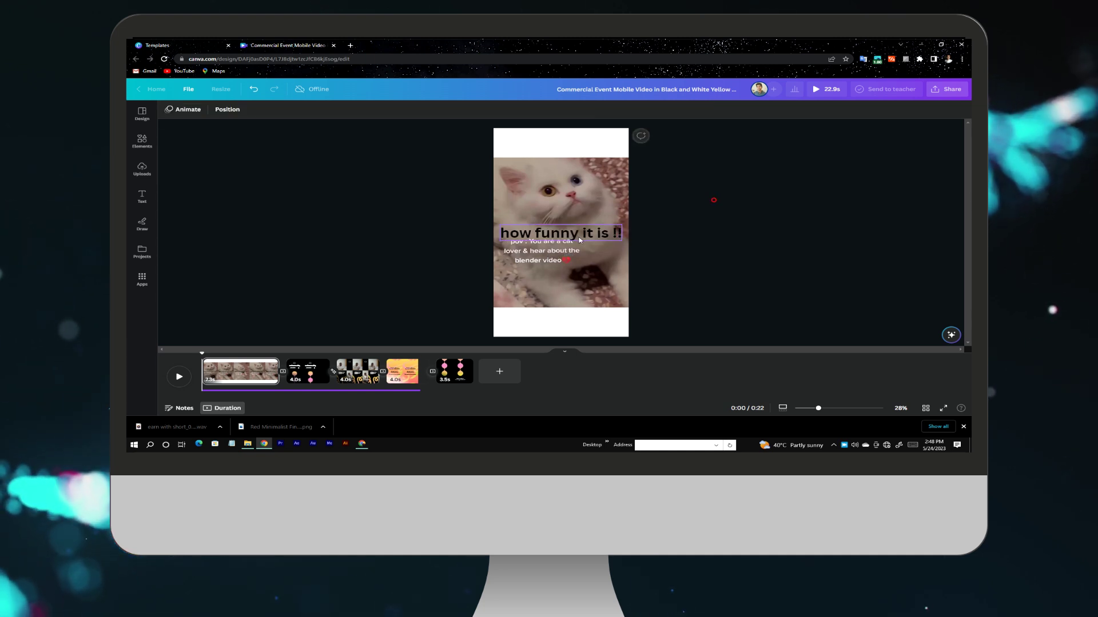
mouse_move(562, 233)
left_mouse_down()
mouse_move(562, 140)
mouse_move(574, 330)
left_mouse_up()
Duplicate it as 'rate 0-10 in comment section' and fit it to the bottom bar
key("ctrl+d")
double_click(574, 330)
type("rat")
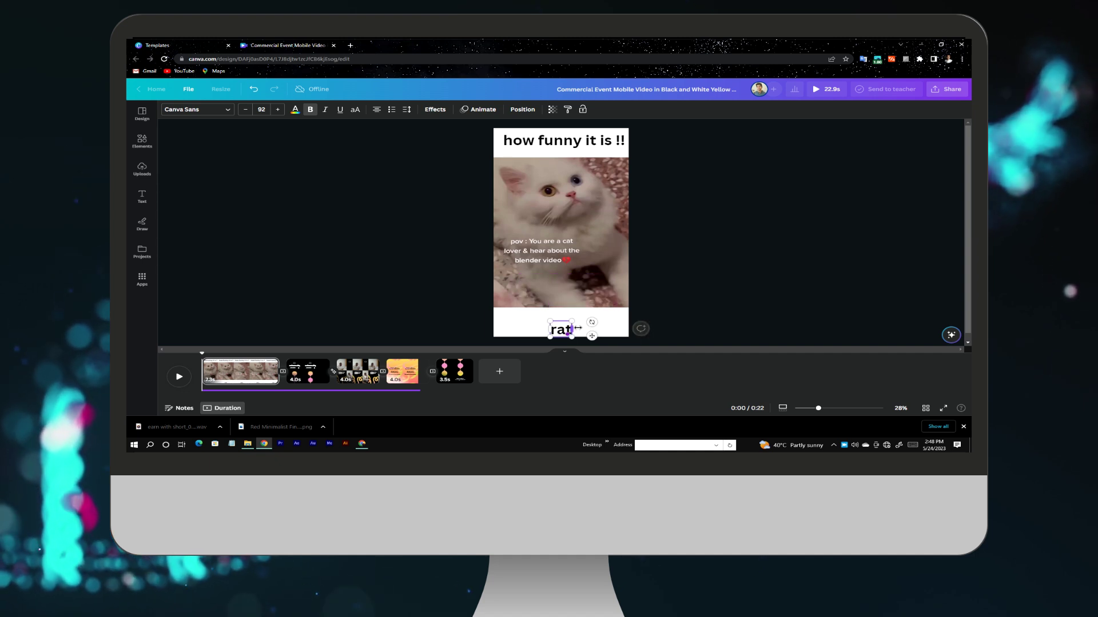
type("e 0-100")
key("BackSpace")
key("BackSpace")
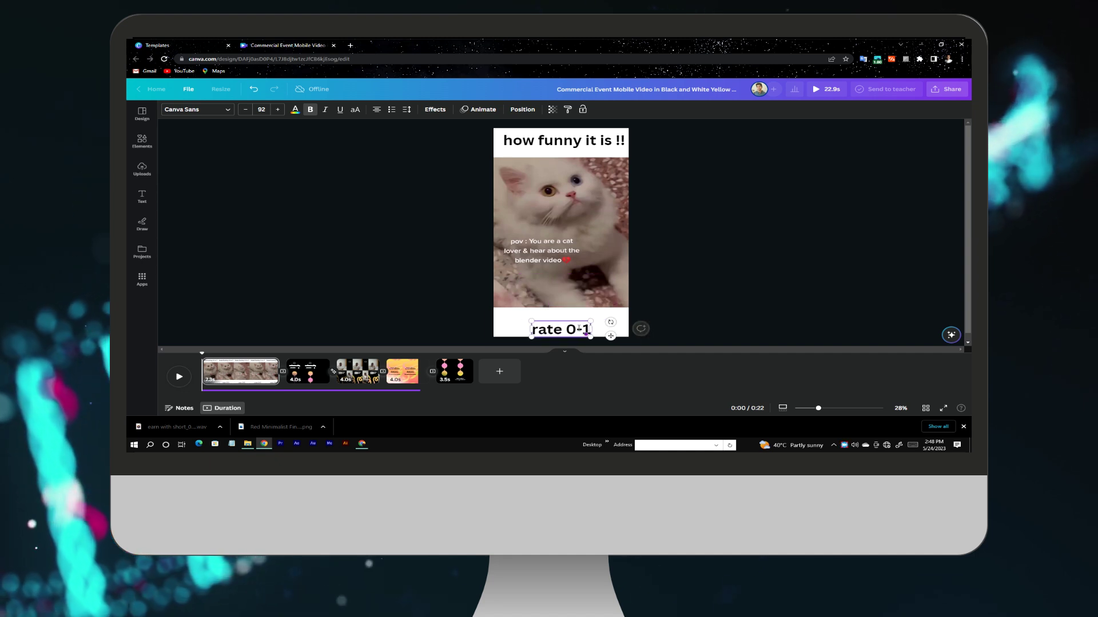
type("comment")
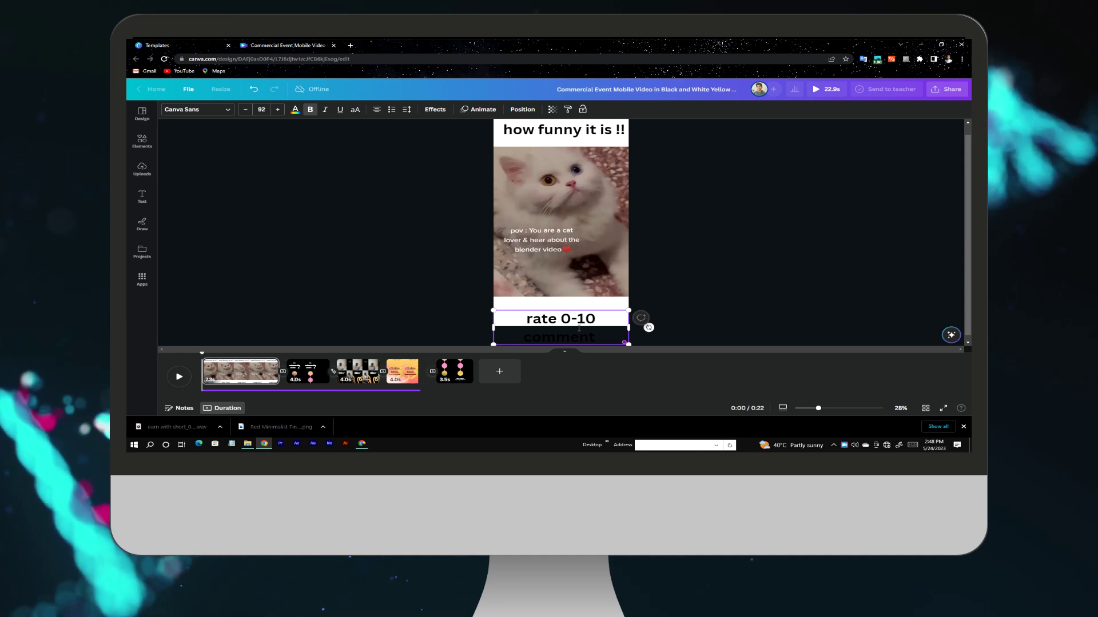
key("BackSpace")
key("BackSpace")
key("BackSpace")
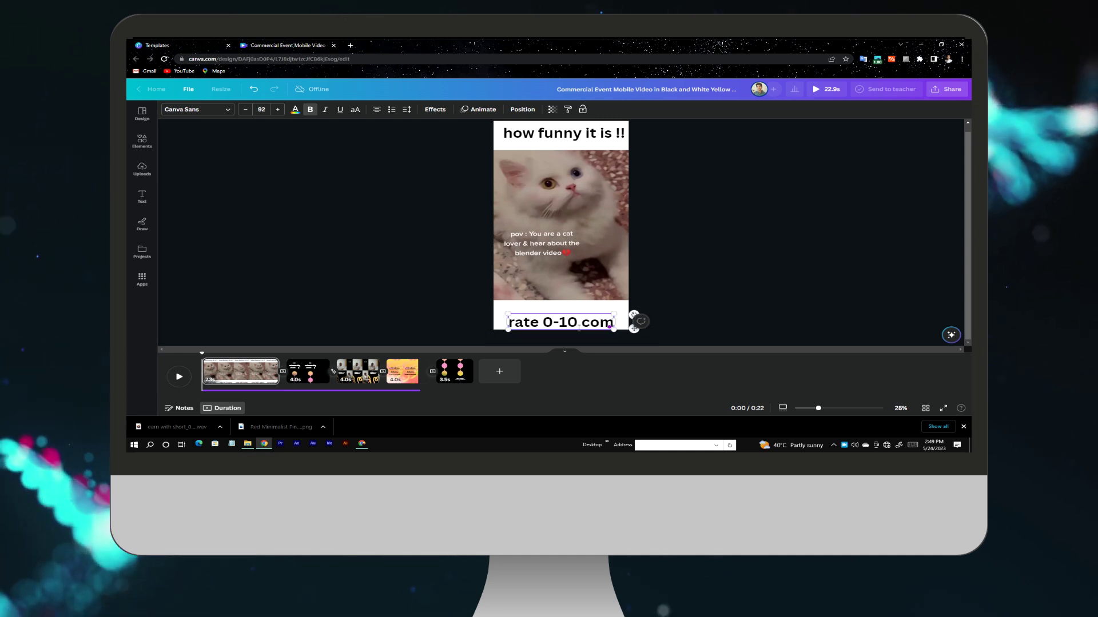
type("incomment section")
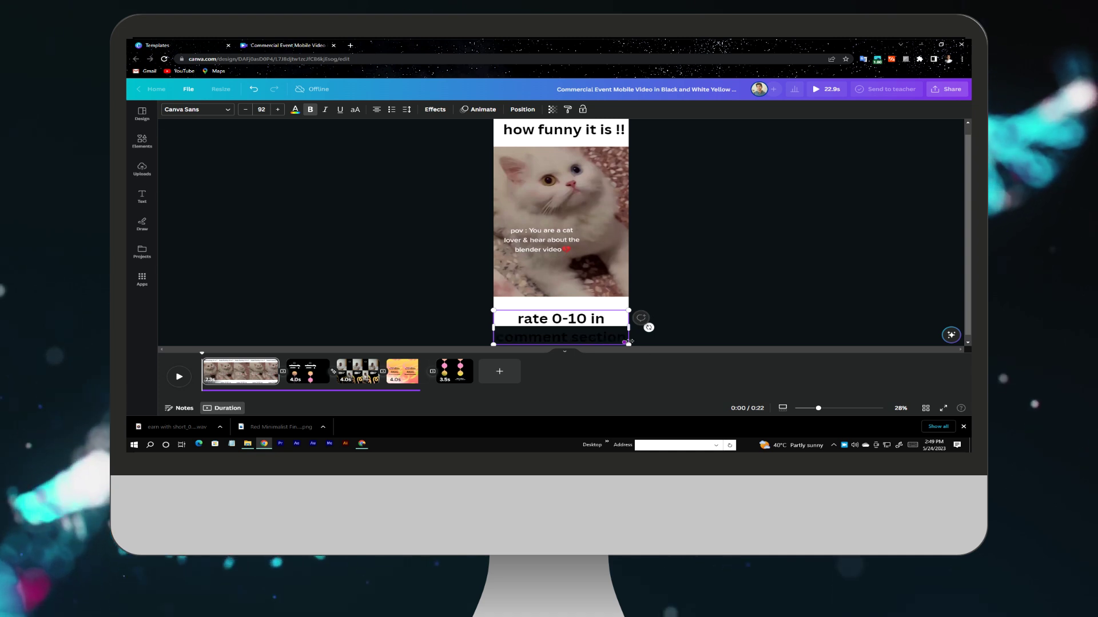
mouse_move(628, 327)
left_mouse_down()
mouse_move(645, 319)
mouse_move(634, 329)
left_mouse_up()
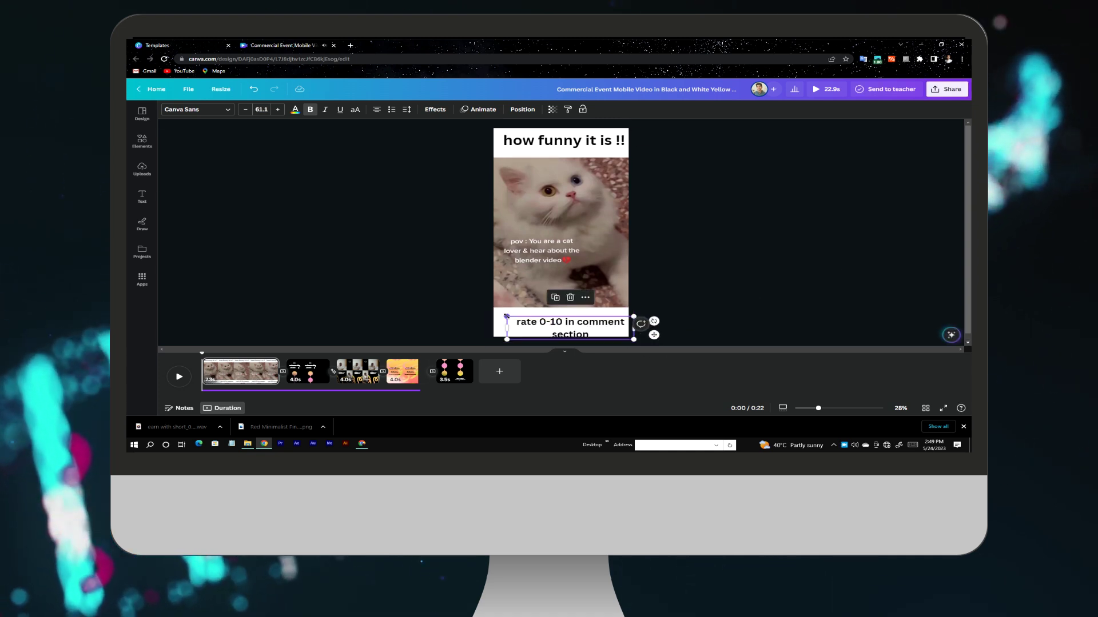
left_click_drag(507, 317, 551, 324)
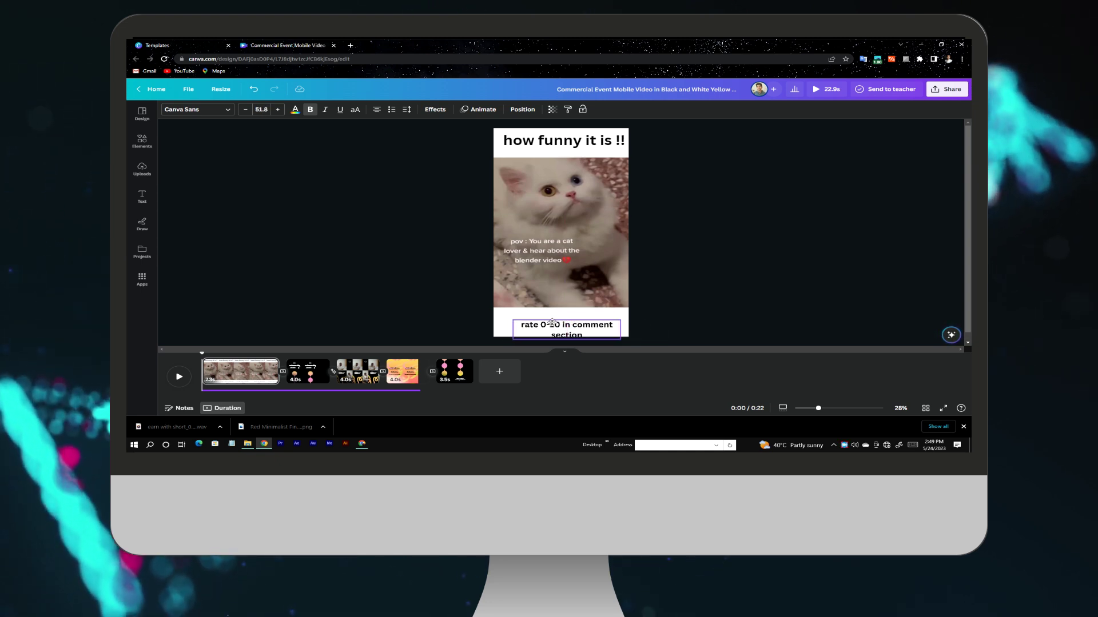
left_click(515, 306)
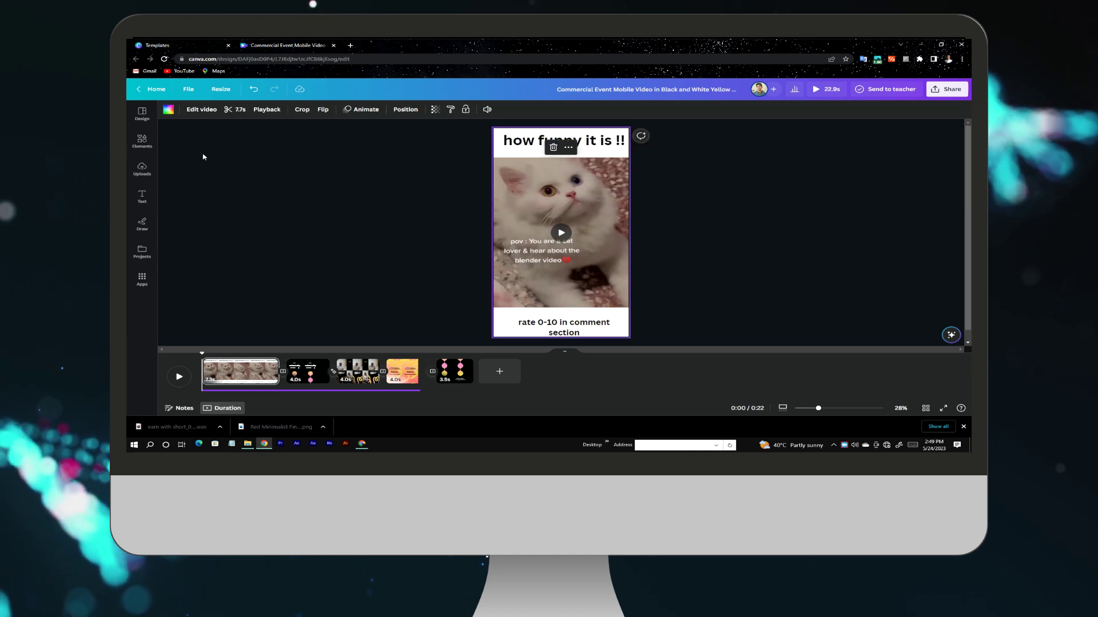
Set video brightness -9, contrast 52, highlights 54, saturation 9 and X-Process 18
left_click(203, 109)
left_click(262, 115)
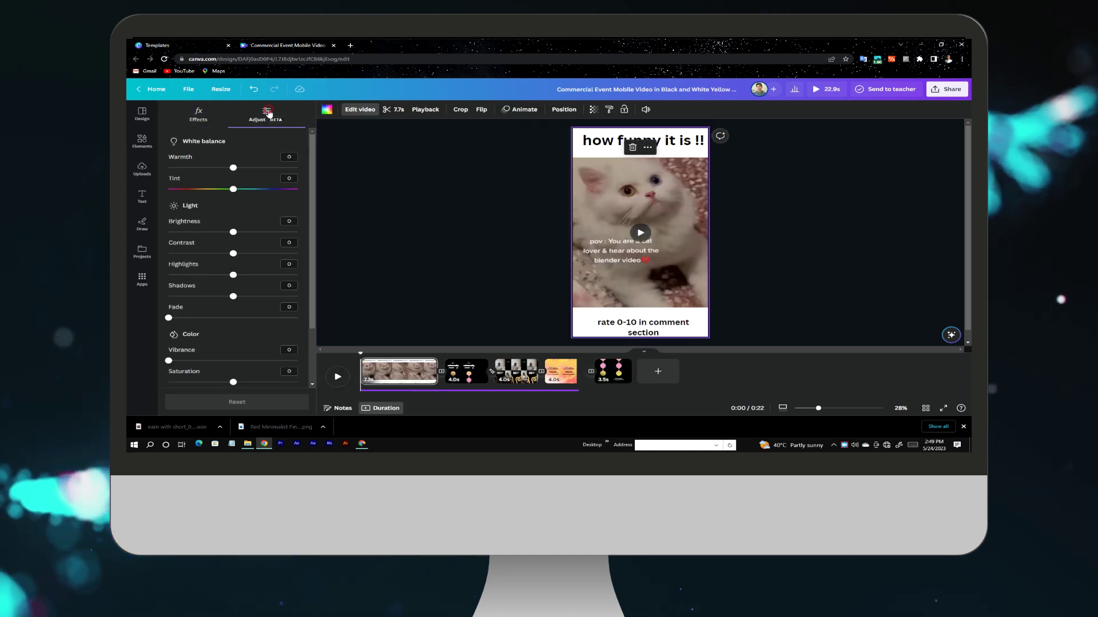
left_click_drag(233, 232, 224, 247)
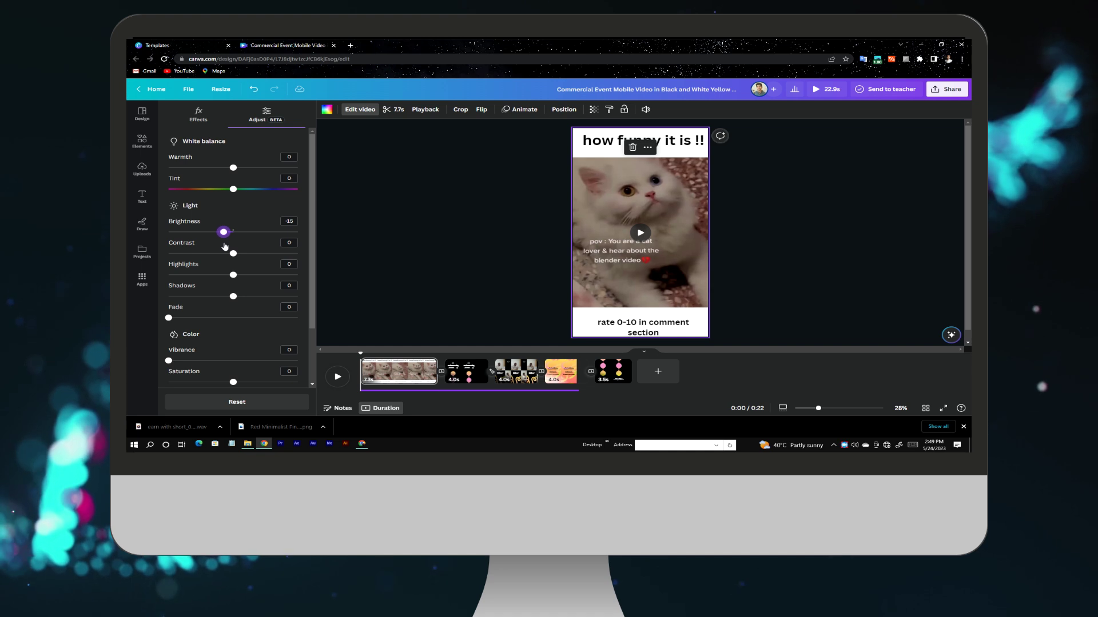
mouse_move(248, 255)
left_mouse_down()
mouse_move(267, 254)
mouse_move(258, 277)
left_mouse_up()
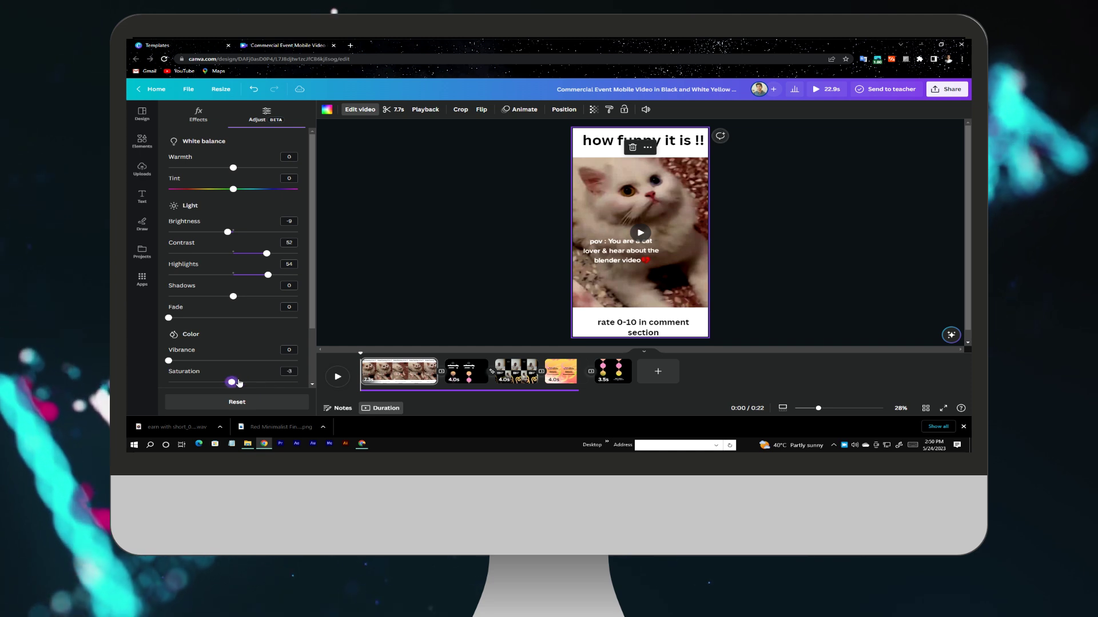
scroll(219, 344, "down", 2)
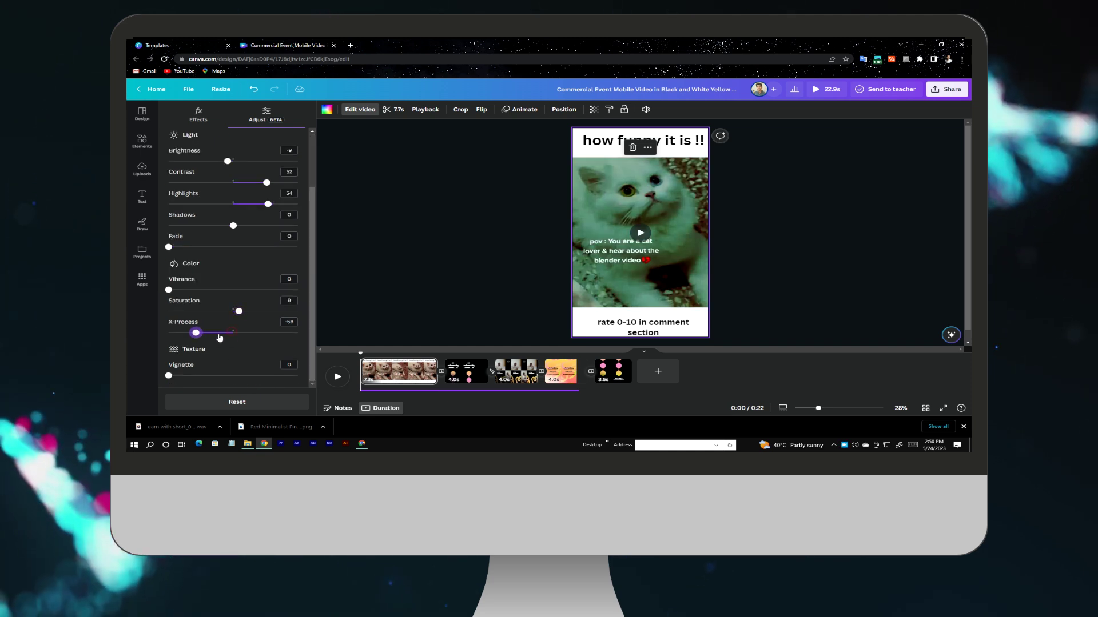
left_click_drag(232, 333, 244, 334)
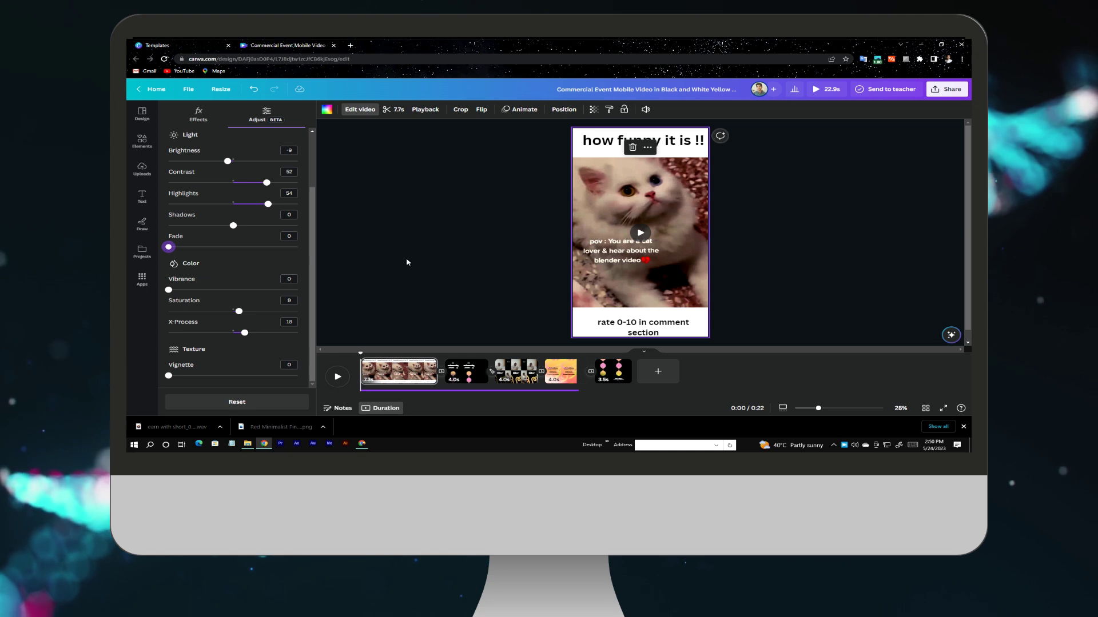
left_click(465, 294)
left_click(564, 140)
type("link is in")
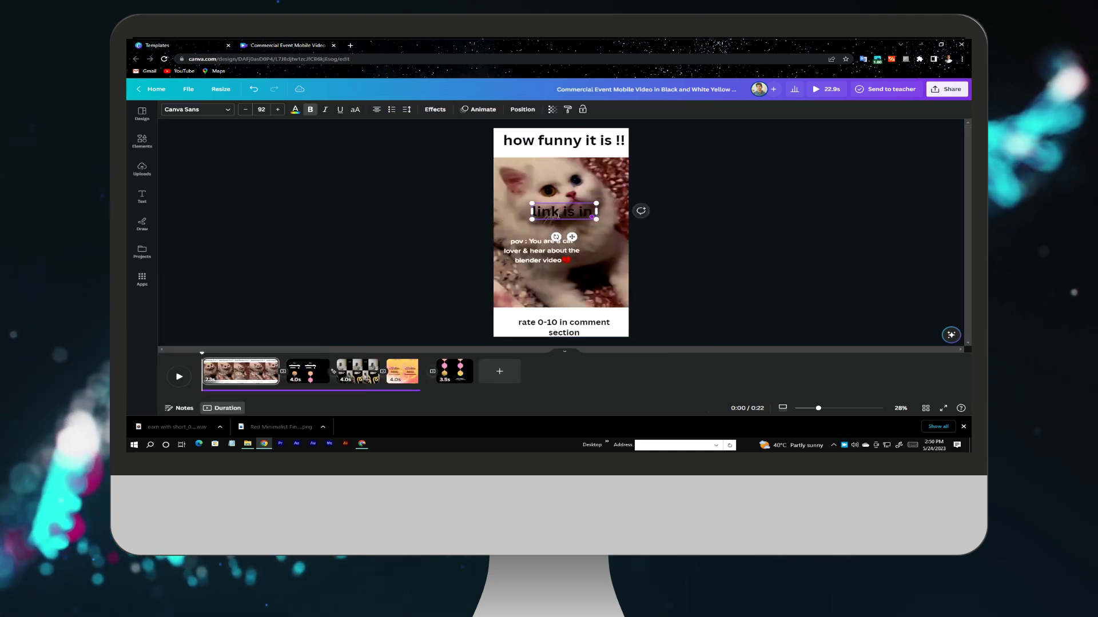
type(" the discr")
Make the 'link is in the discription' caption white on one line near the bottom
key("ctrl+a")
left_click(295, 109)
left_click(294, 272)
left_click(409, 243)
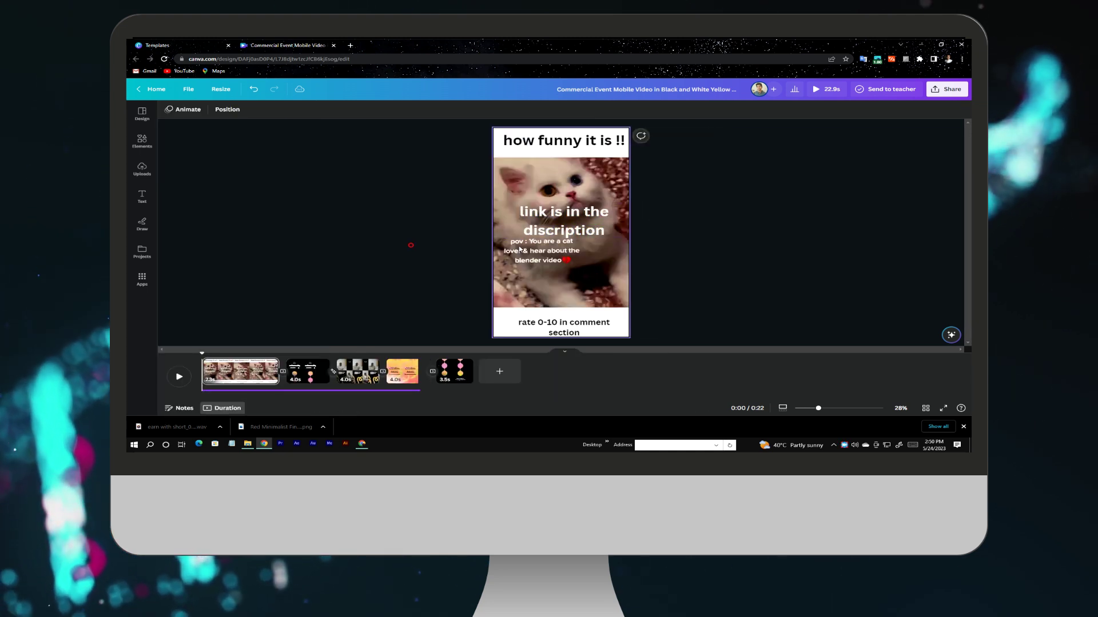
left_click_drag(562, 221, 539, 291)
left_click_drag(604, 308, 650, 300)
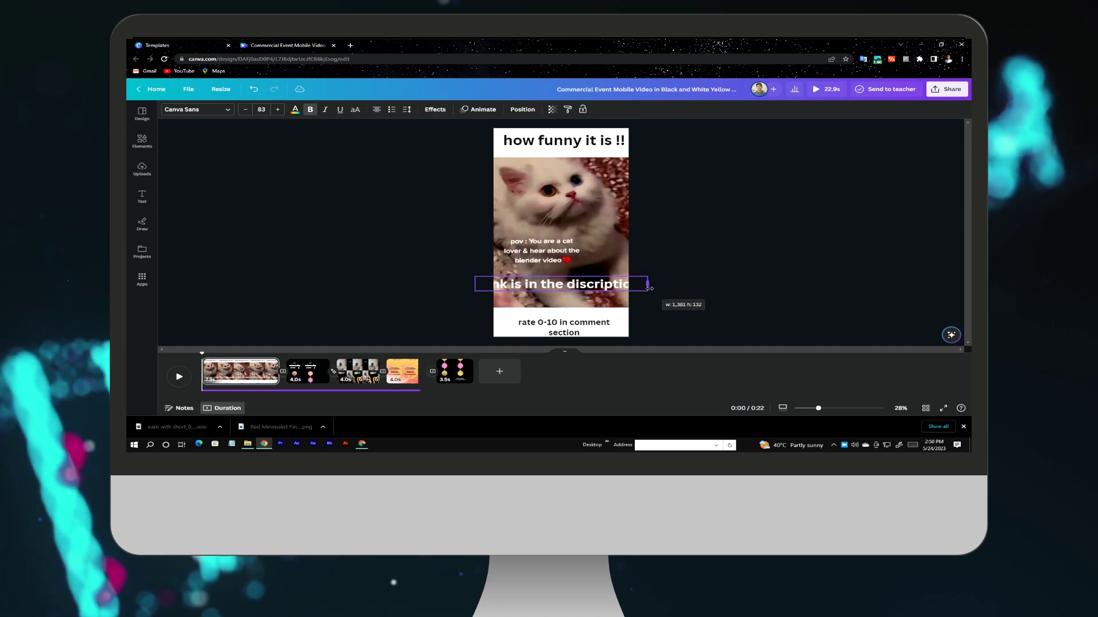
left_click_drag(545, 283, 577, 298)
left_click(700, 213)
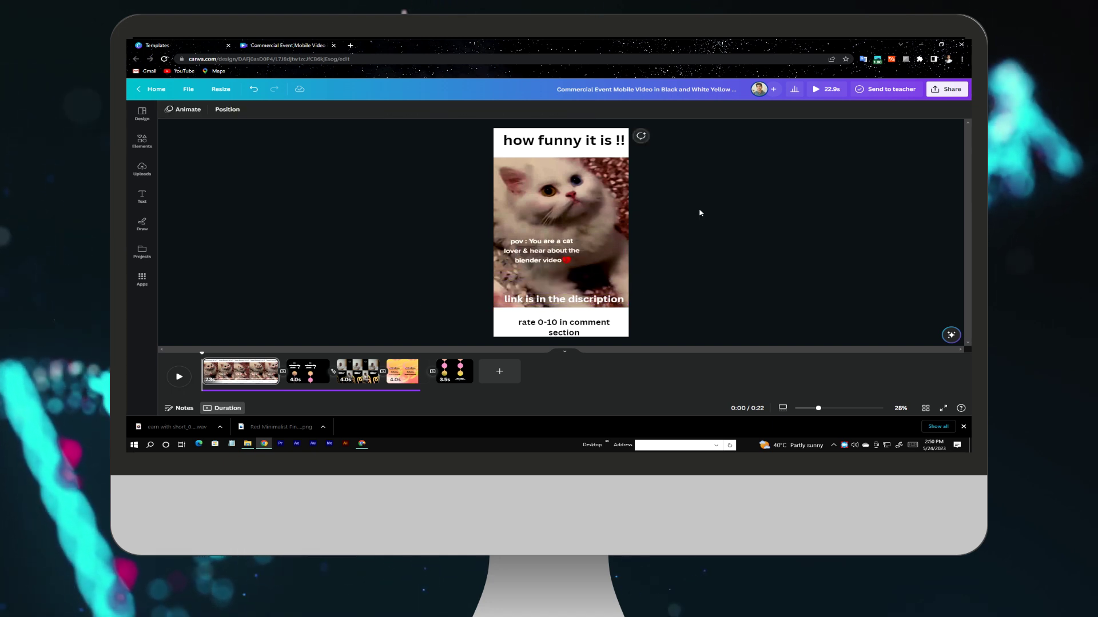
Download the finished design as an MP4 video
left_click(955, 88)
left_click(844, 290)
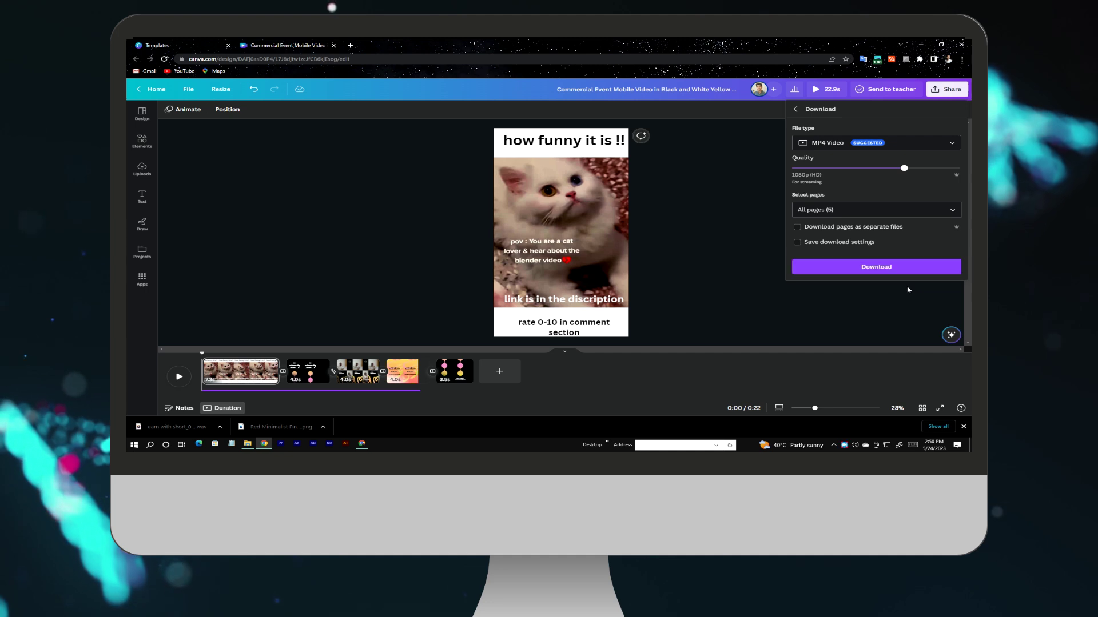
left_click(935, 265)
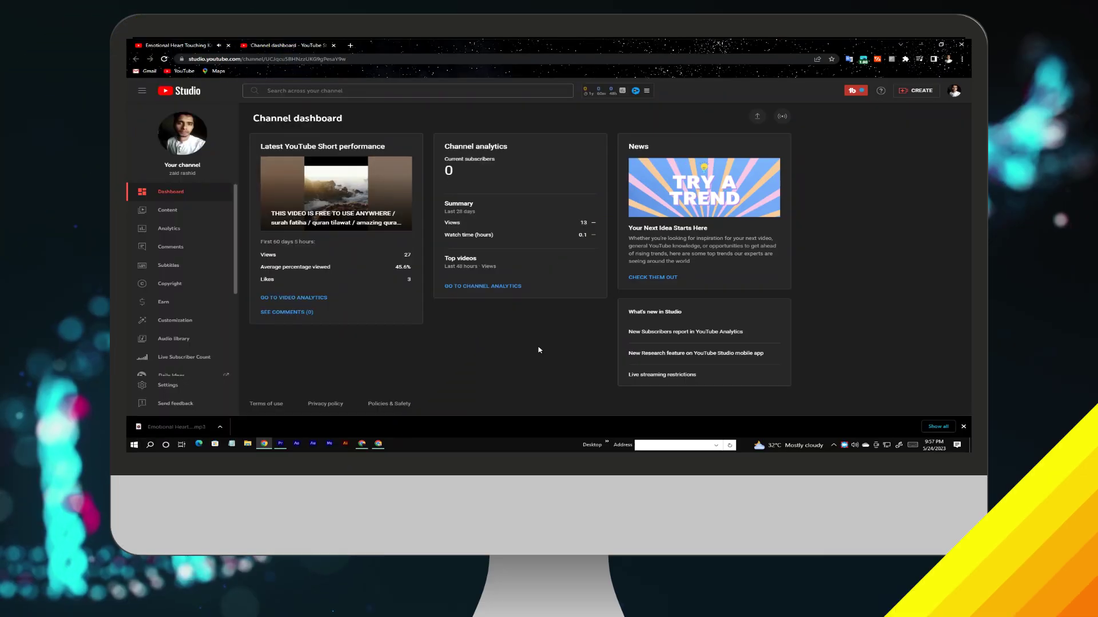
Upload the exported Canva cat MP4 from the Downloads folder to YouTube Studio
left_click(755, 118)
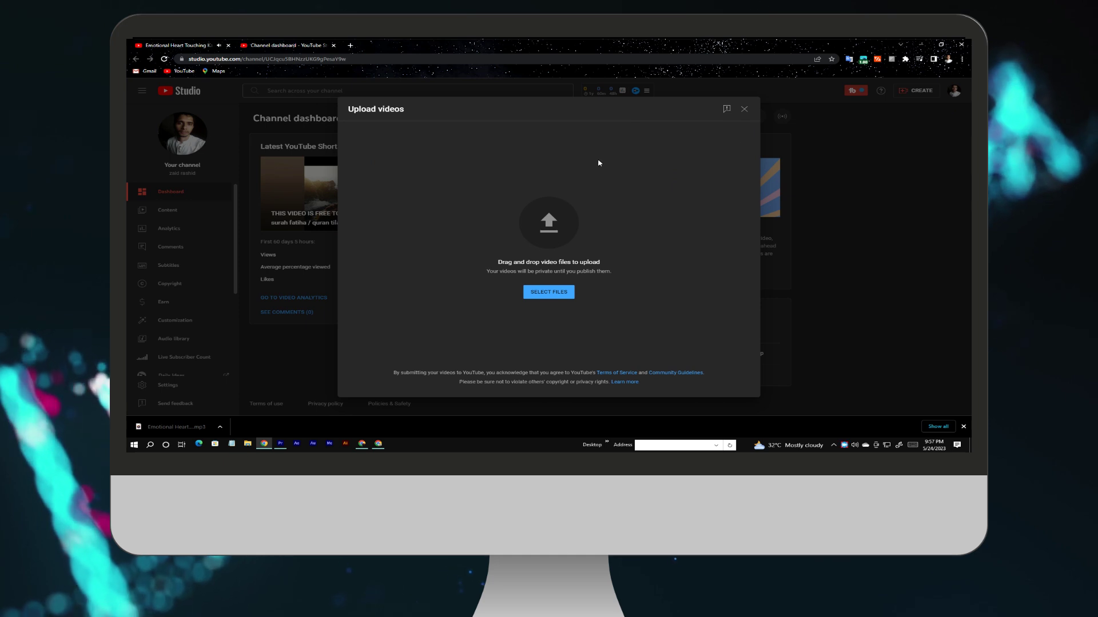
left_click(552, 293)
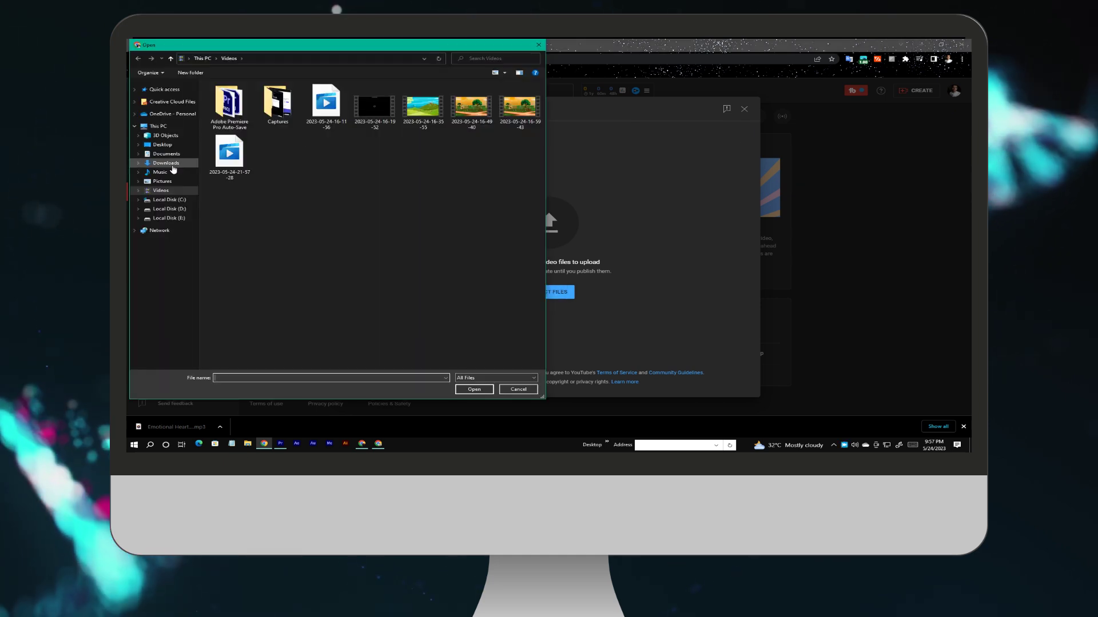
left_click(167, 163)
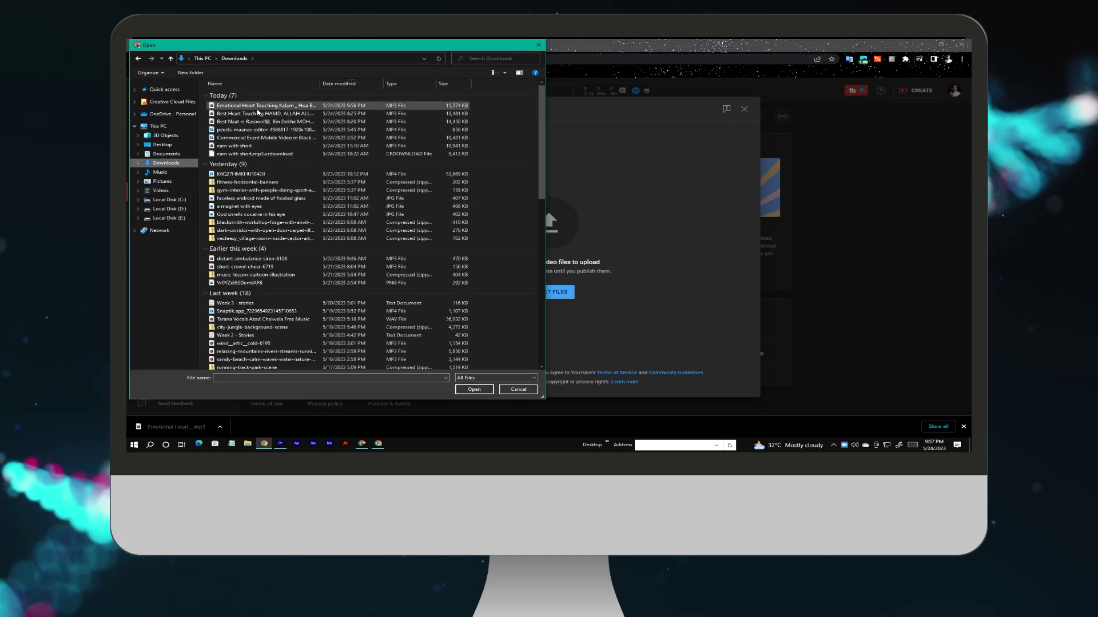
double_click(282, 145)
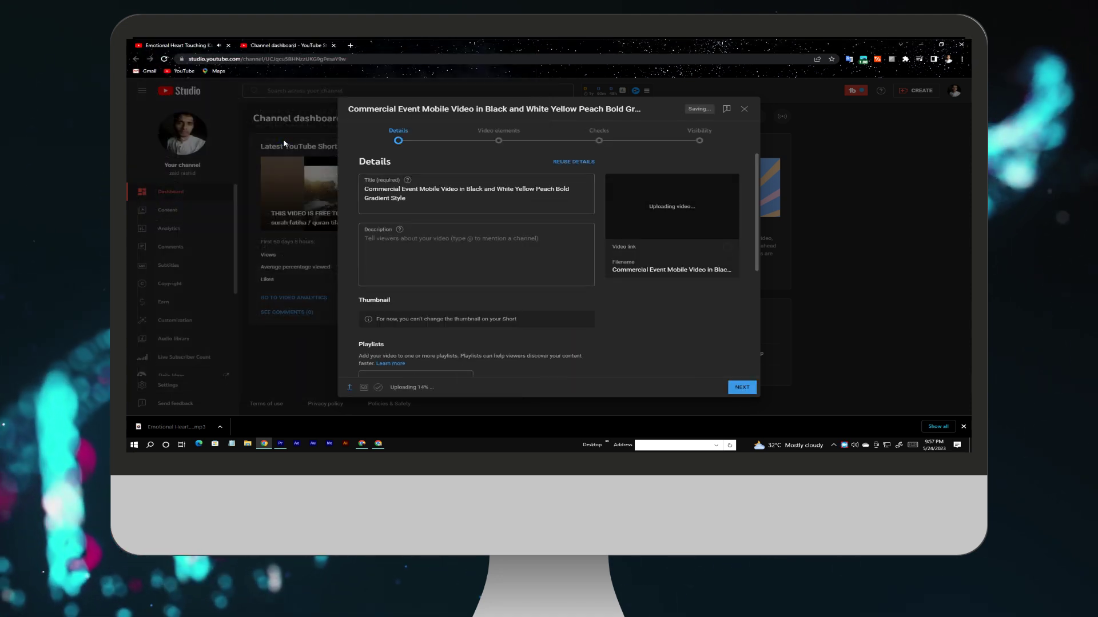
Replace the auto-filled title with 'funny cat playing with me !!! #short'
triple_click(399, 199)
key("BackSpace")
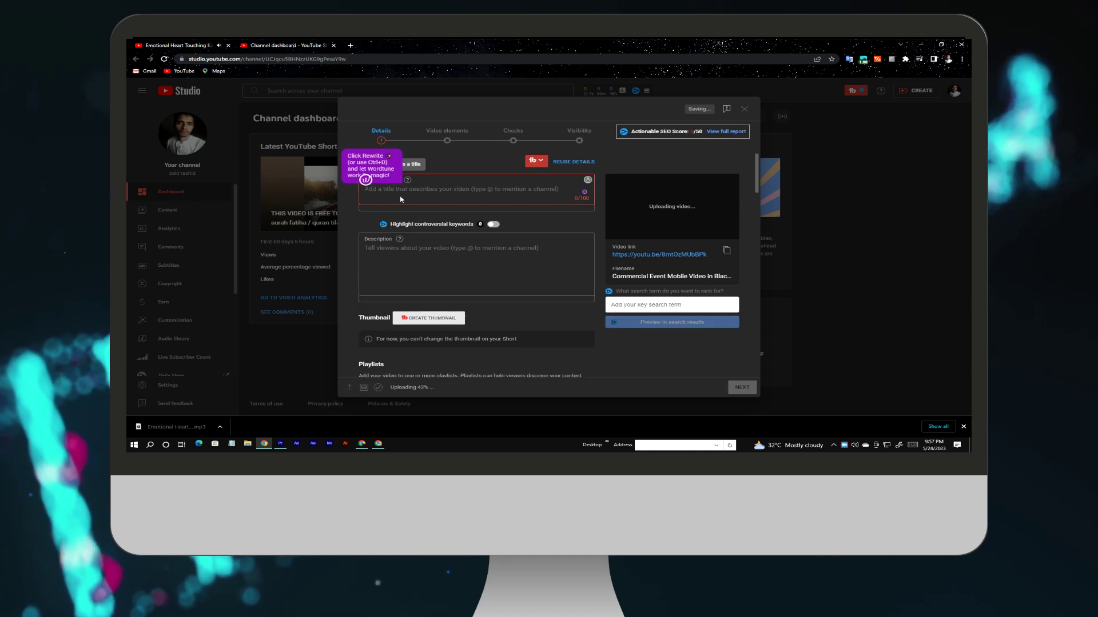
type("funny cat playing with me !!!")
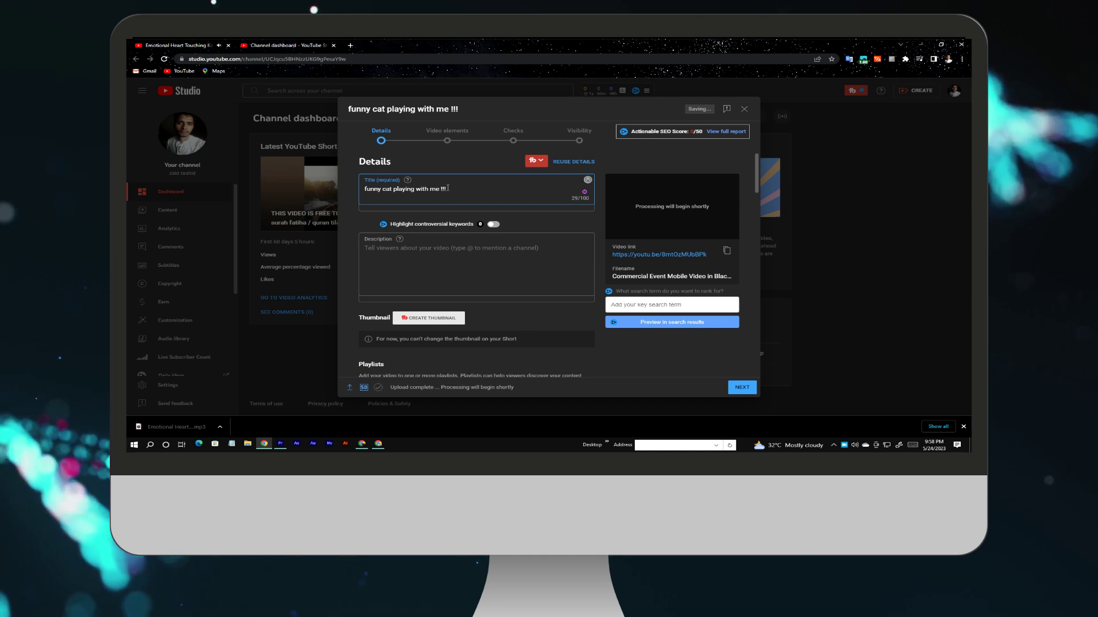
type(" #short")
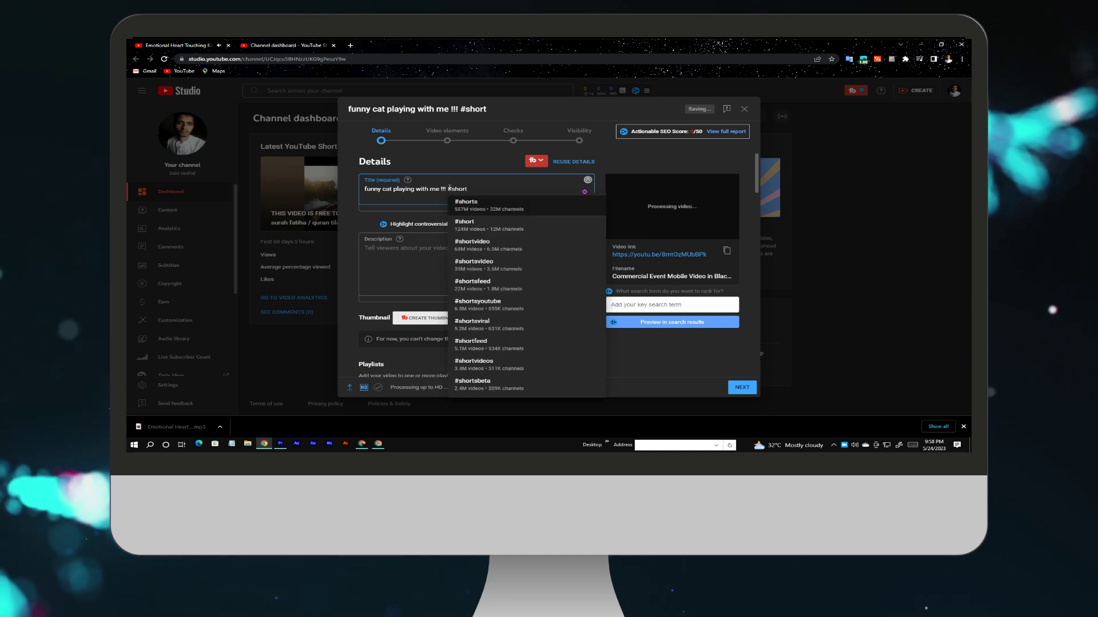
left_click(448, 187)
Copy the new title text into the Short's description box
triple_click(470, 189)
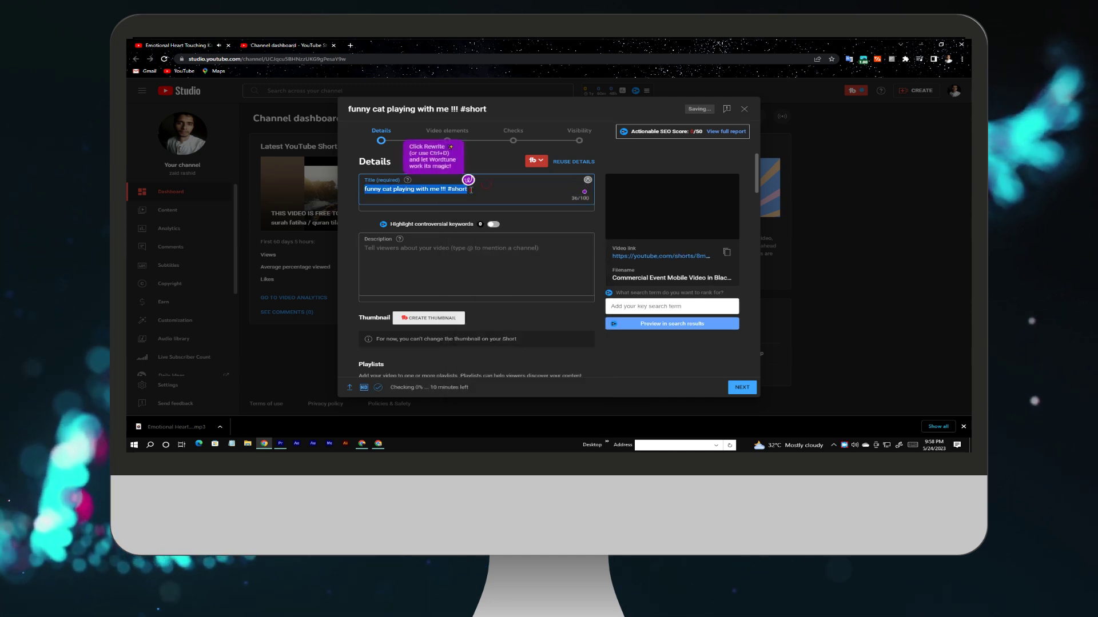
key("ctrl+c")
left_click(448, 251)
key("ctrl+v")
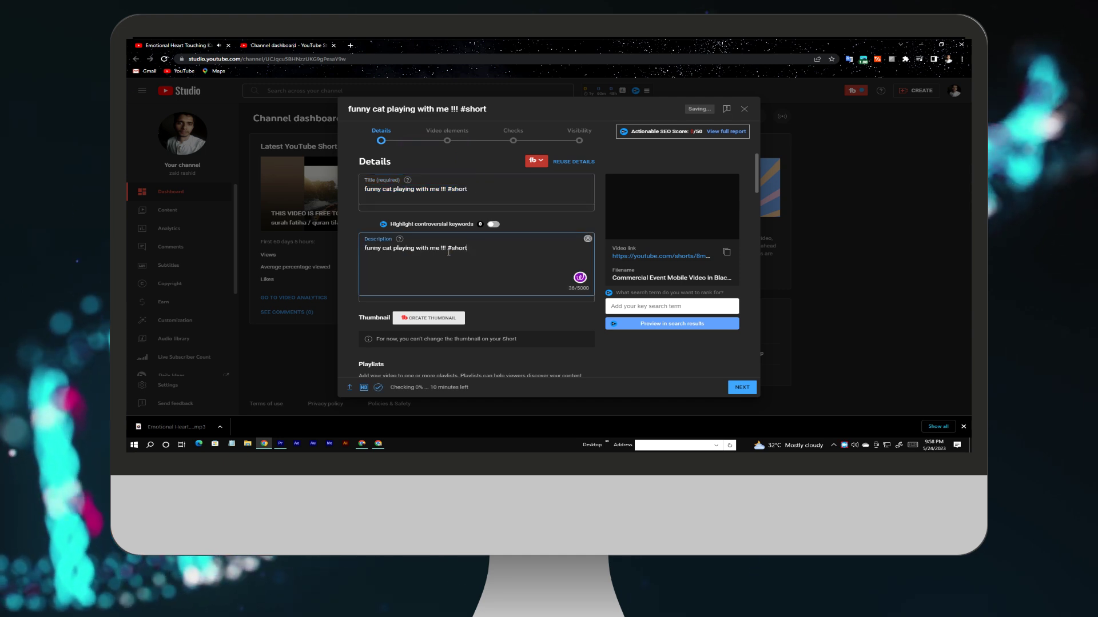
left_click(412, 257)
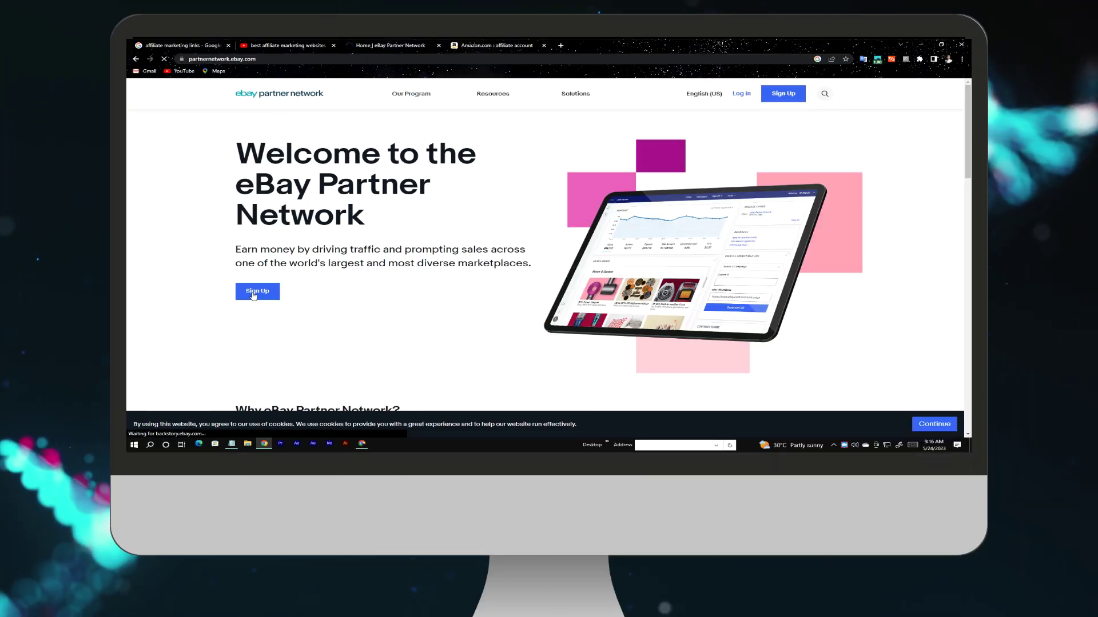
scroll(503, 306, "down", 5)
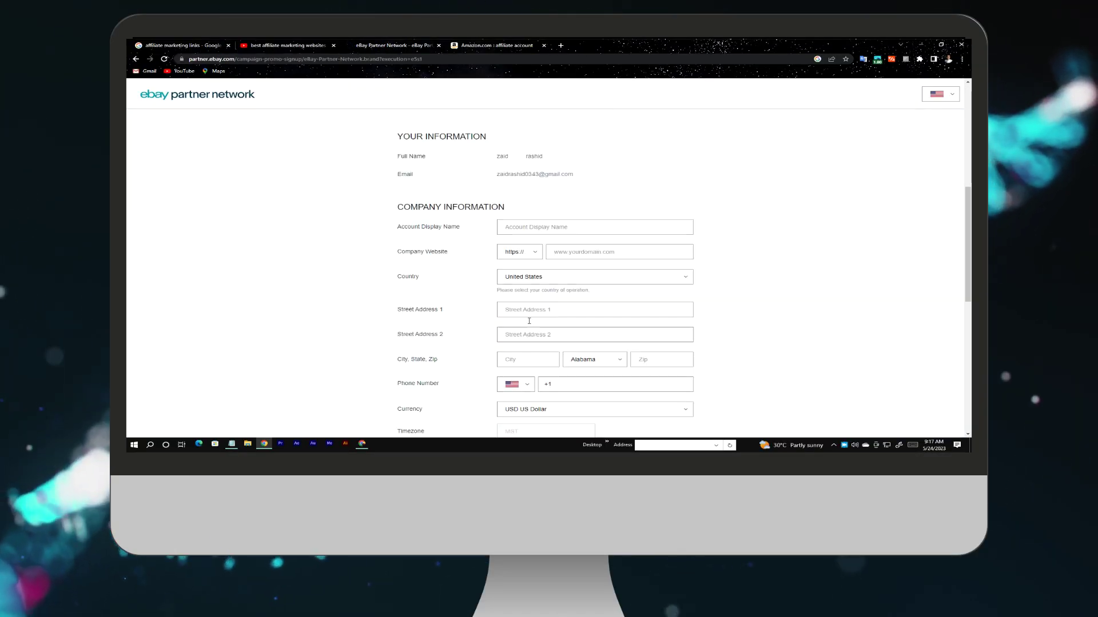
scroll(529, 321, "down", 1)
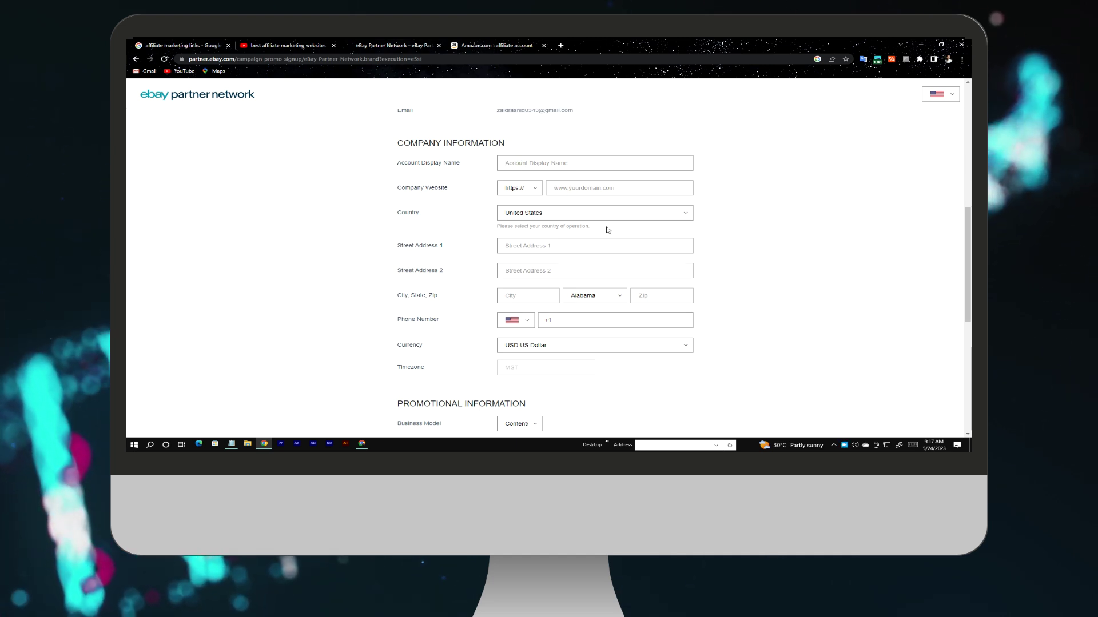
Start the eBay Partner Network company form with city, US phone code, and payout currency options
left_click(511, 297)
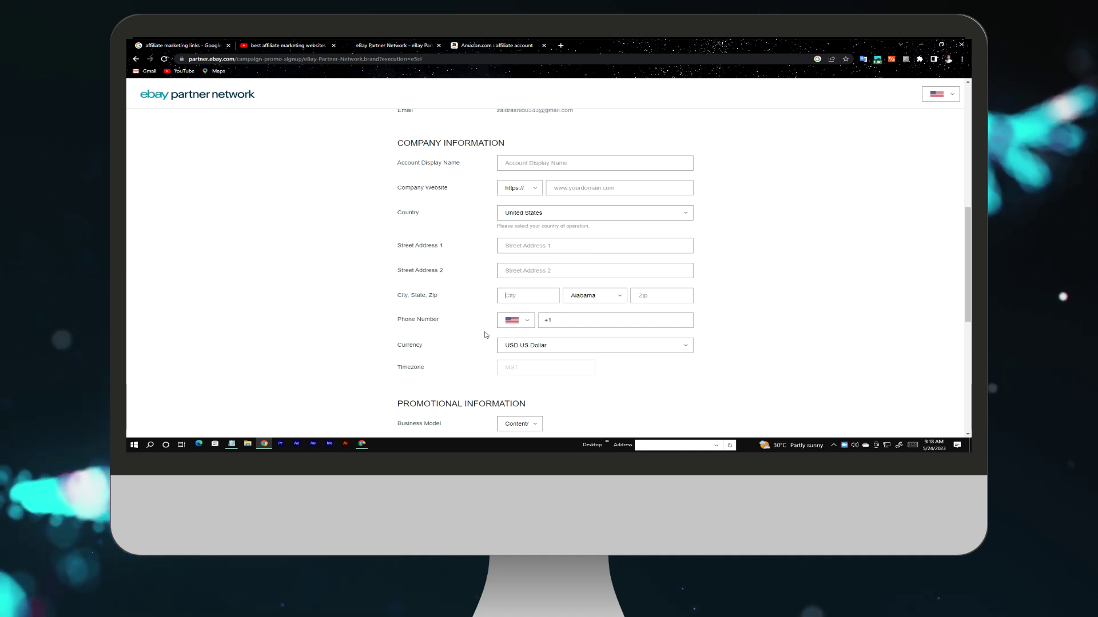
left_click(527, 320)
left_click(569, 320)
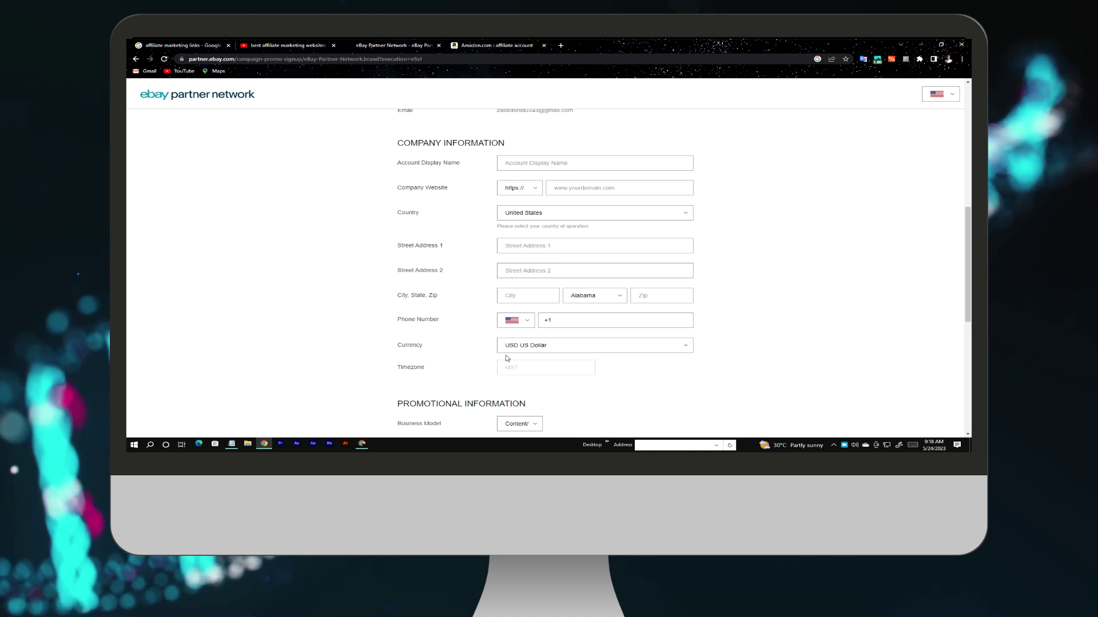
left_click(549, 345)
scroll(569, 331, "down", 1)
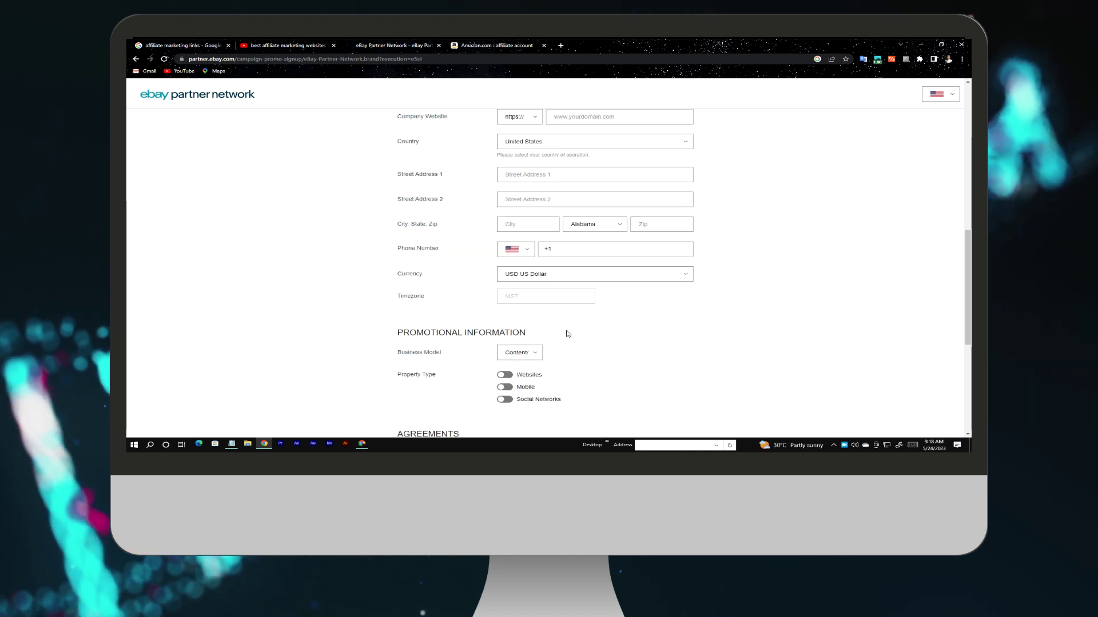
scroll(717, 265, "down", 4)
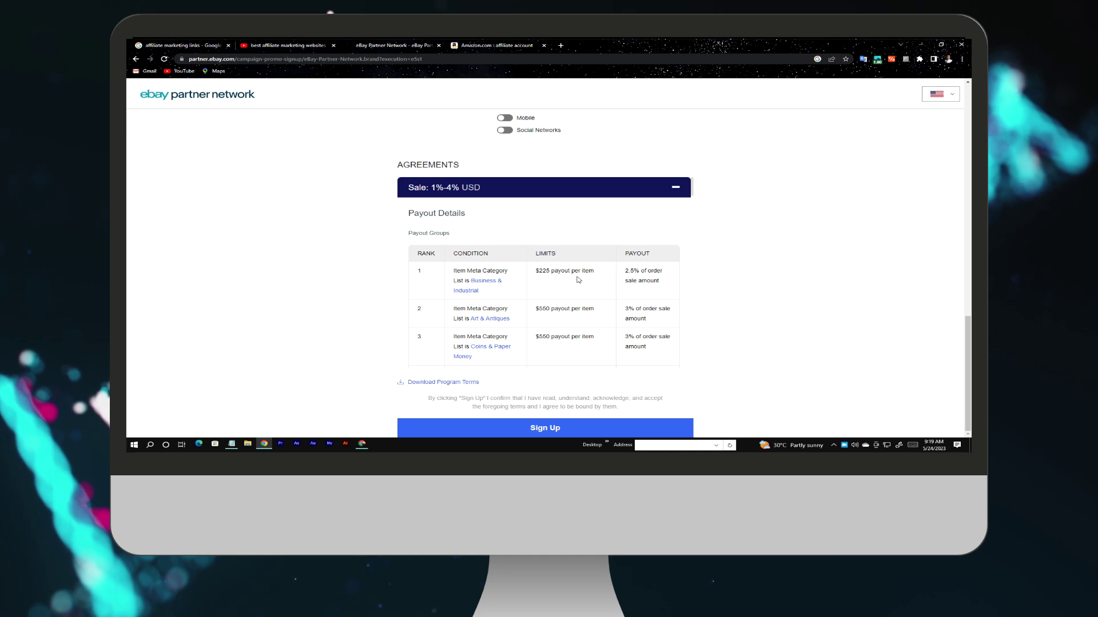
scroll(516, 321, "down", 2)
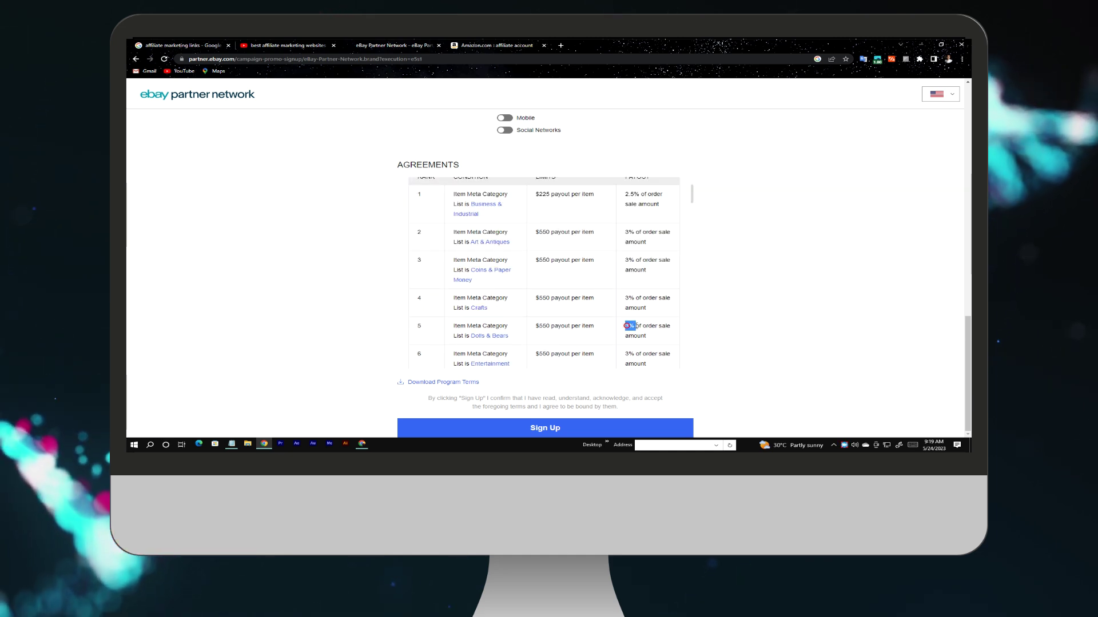
scroll(530, 311, "down", 2)
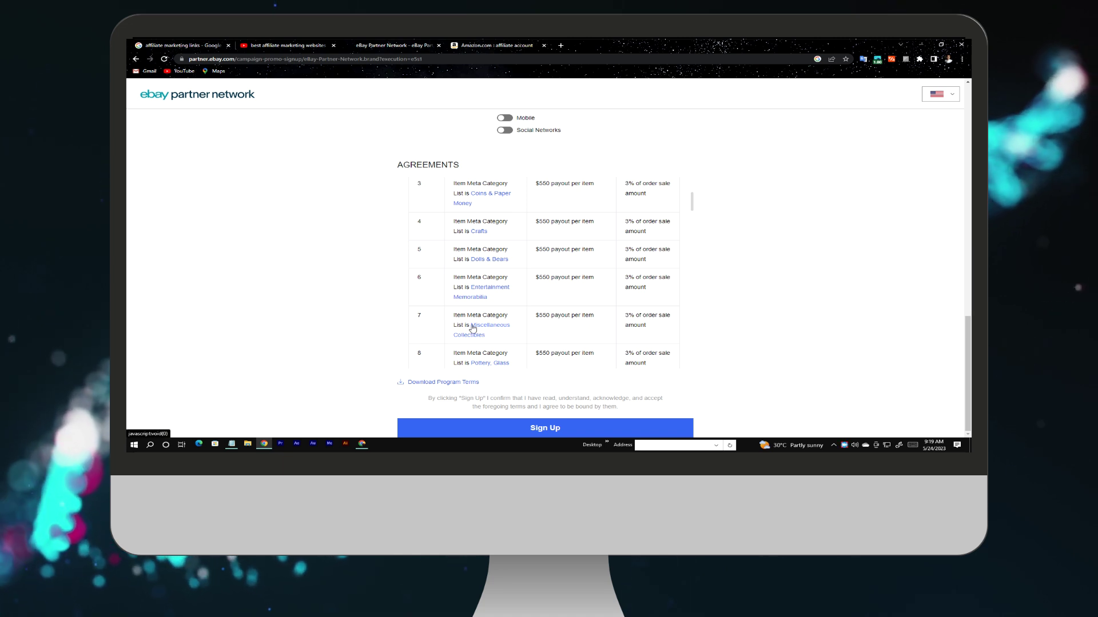
scroll(472, 328, "down", 5)
scroll(543, 332, "down", 5)
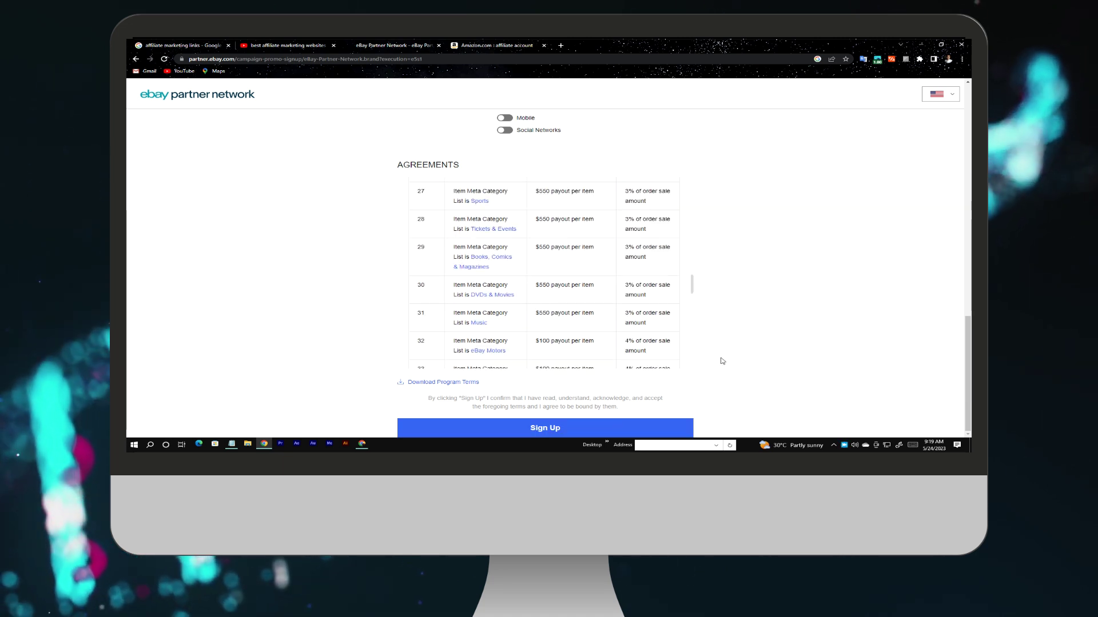
scroll(752, 346, "up", 5)
scroll(752, 345, "up", 5)
scroll(753, 348, "up", 5)
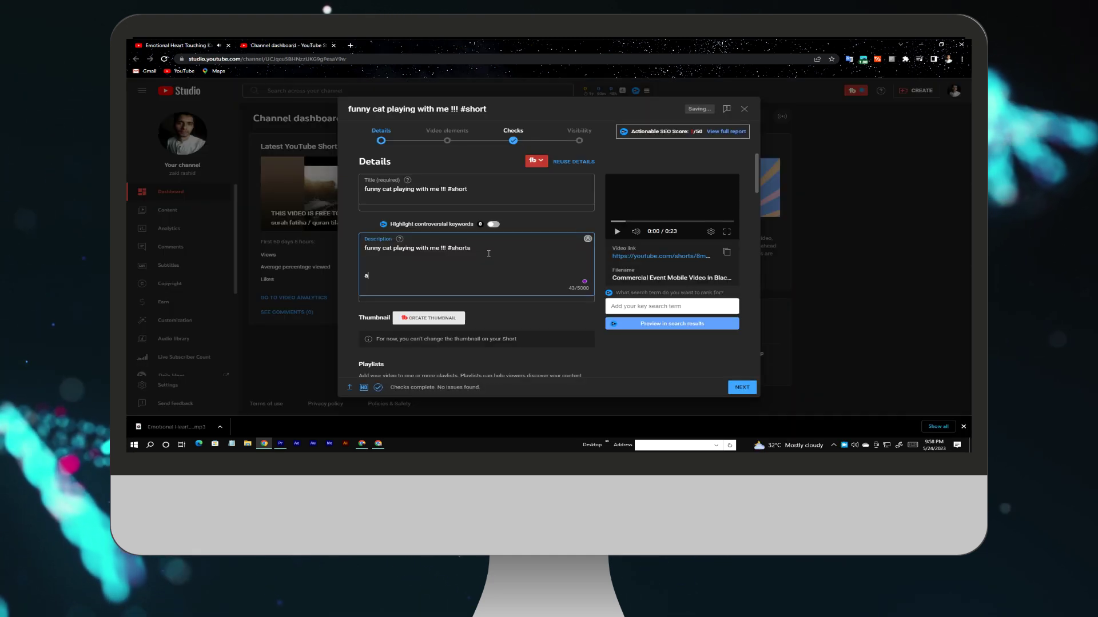
type("ct ")
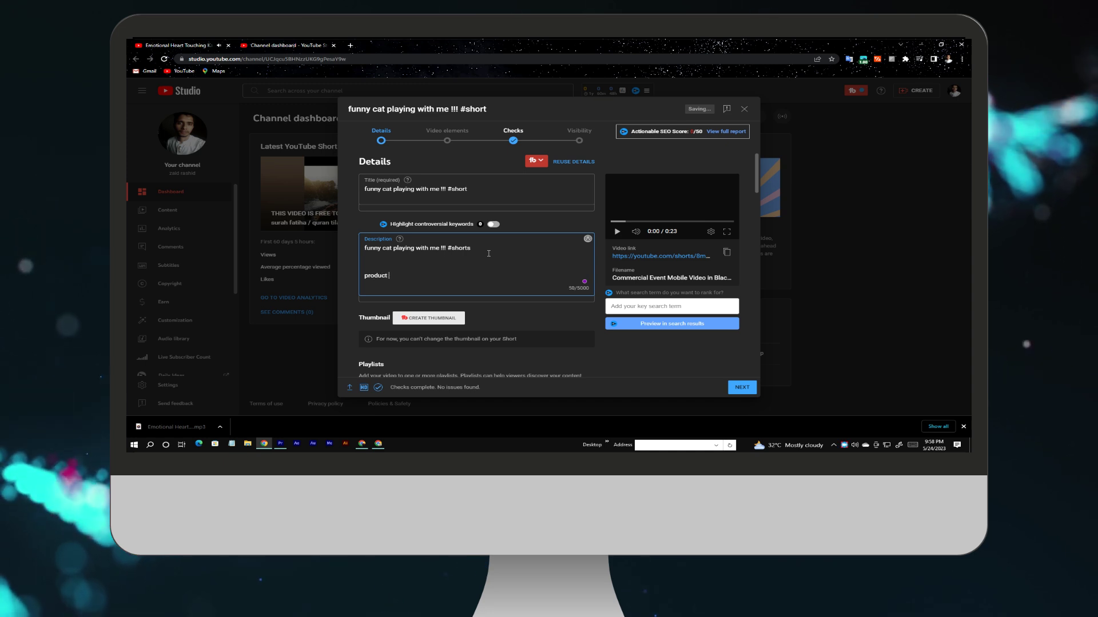
type("affiliate")
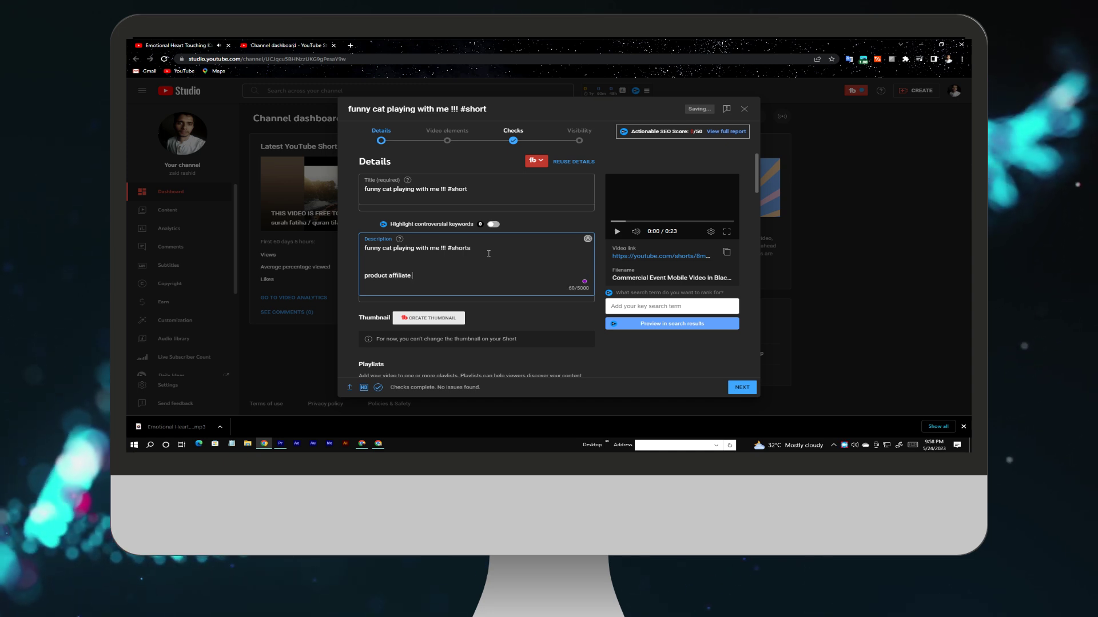
type(" link")
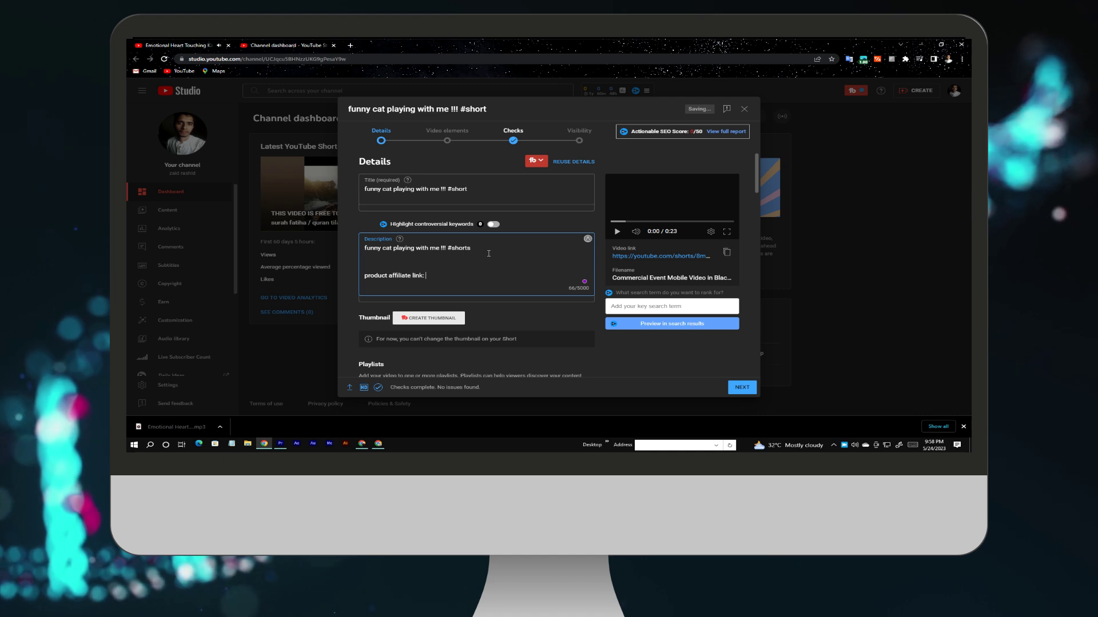
type(":")
key("ctrl+v")
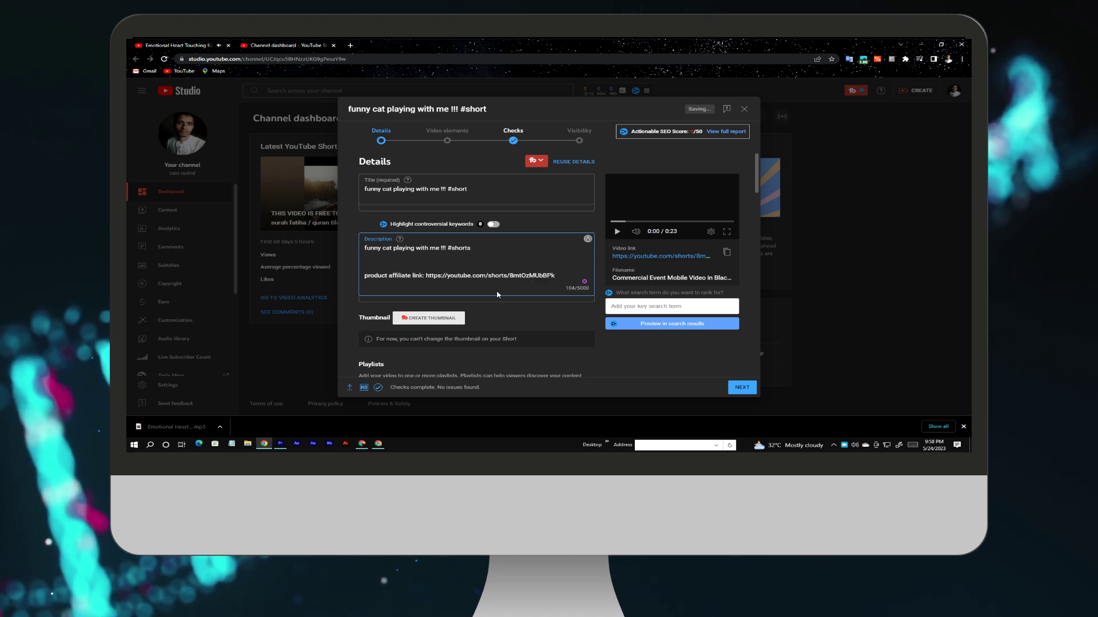
scroll(521, 311, "down", 5)
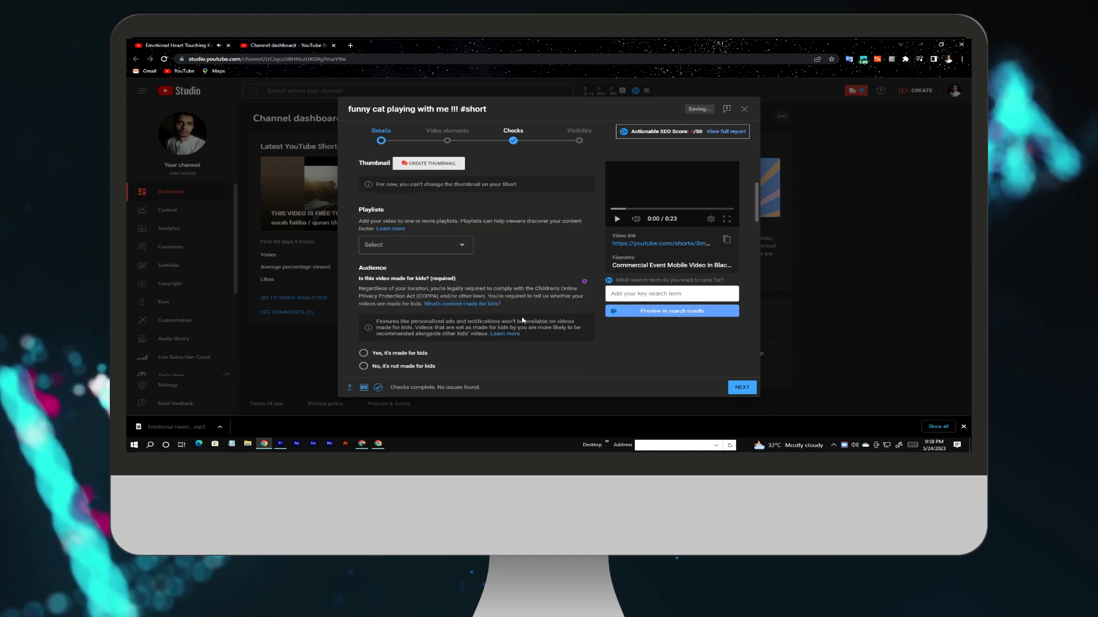
scroll(429, 257, "down", 4)
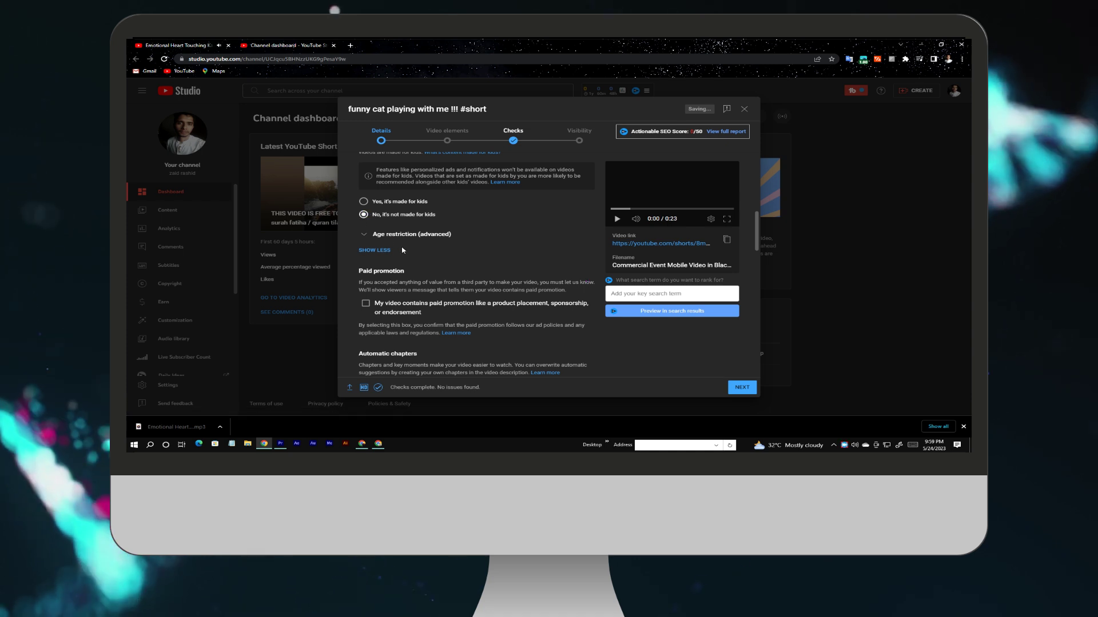
scroll(441, 265, "down", 2)
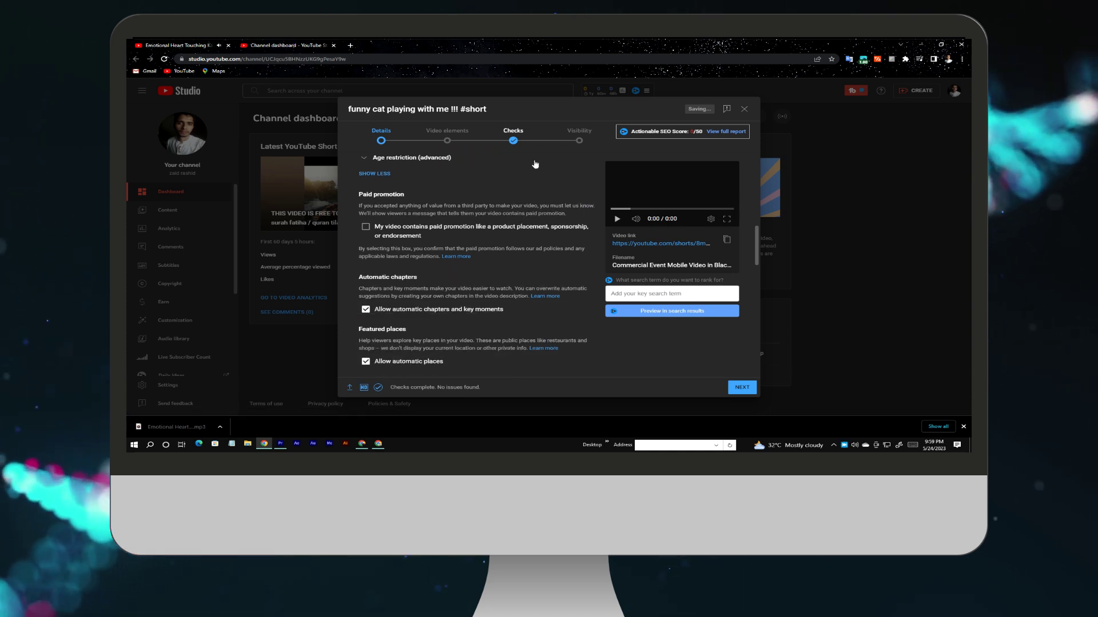
left_click(580, 142)
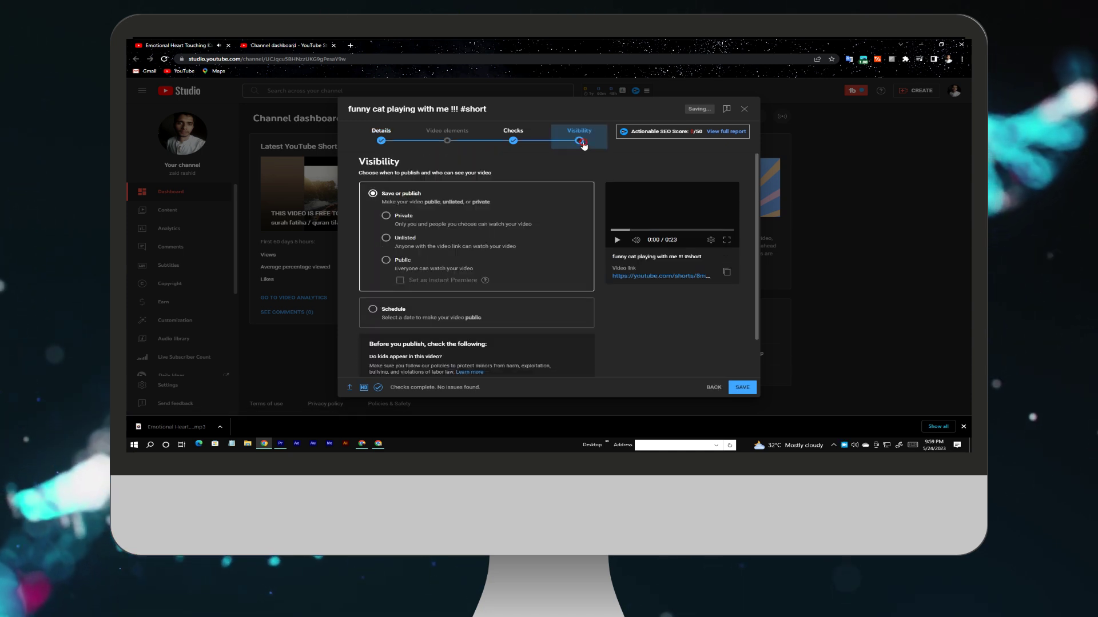
Choose Public under Save or publish and publish the funny cat Short
left_click(386, 259)
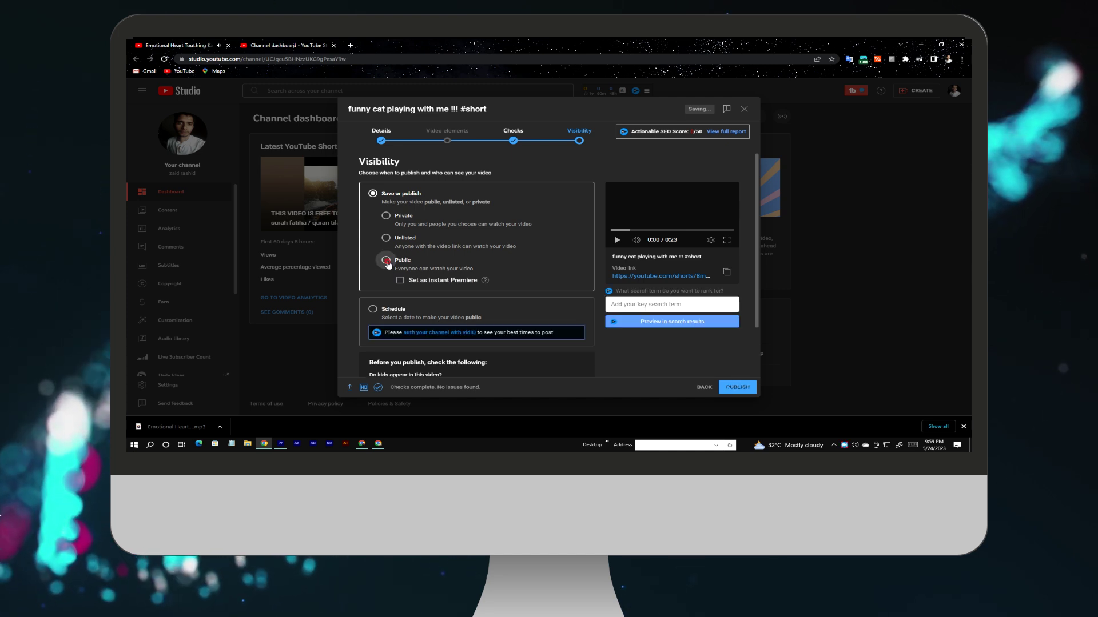
left_click(729, 390)
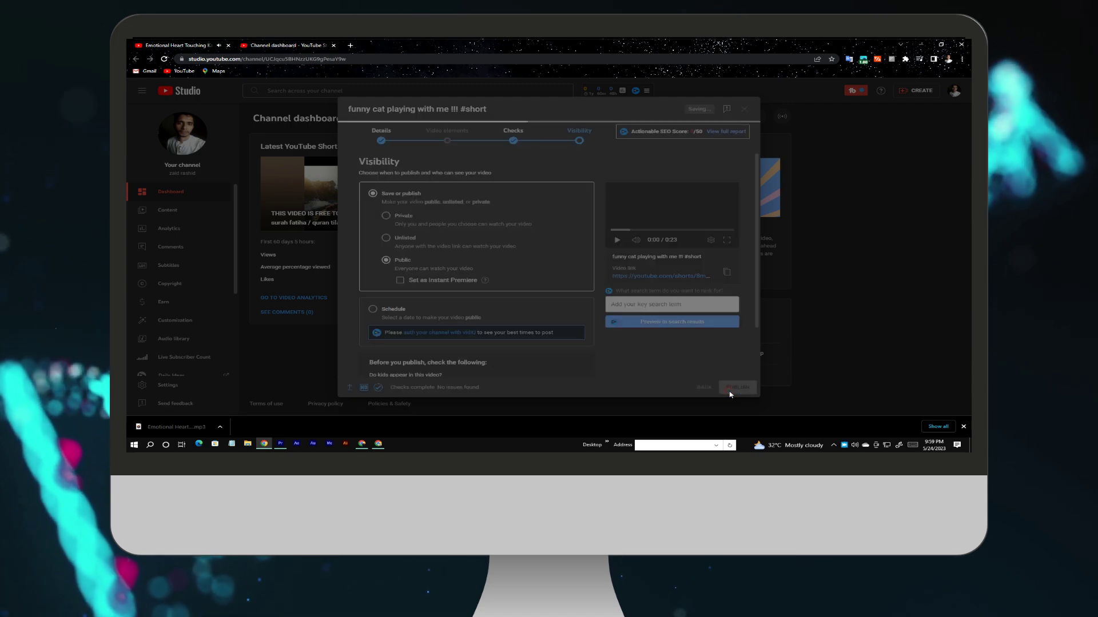